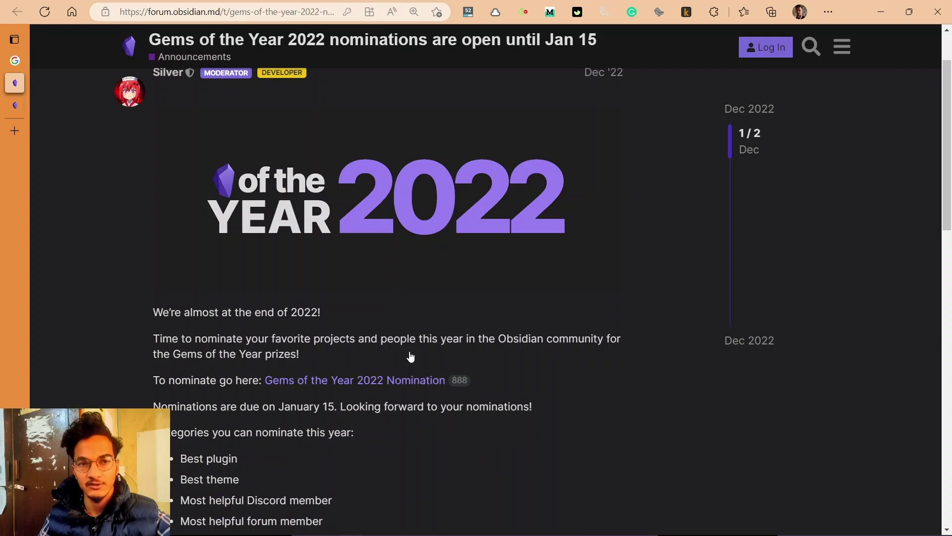
scroll(255, 390, "down", 1)
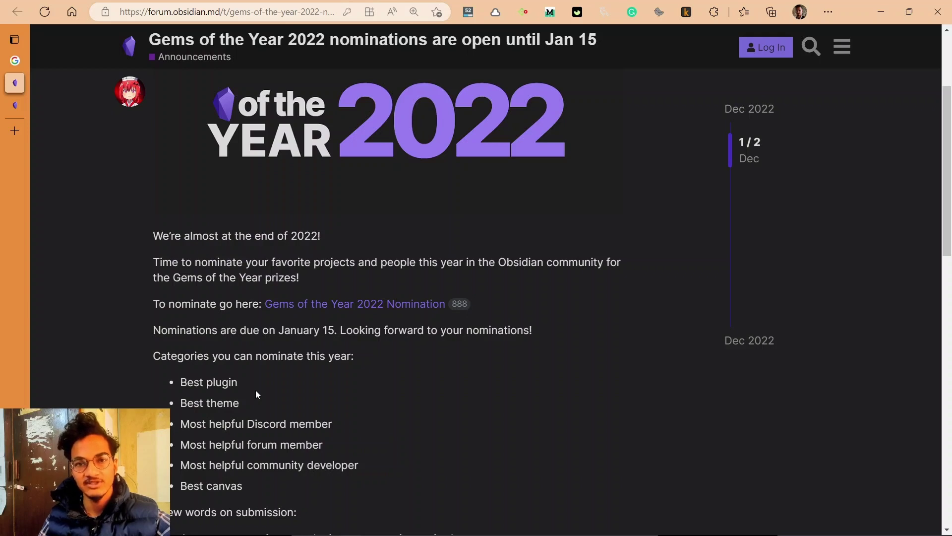
Read the Discord voting sentence in the plugin and theme voting announcement
left_click(16, 106)
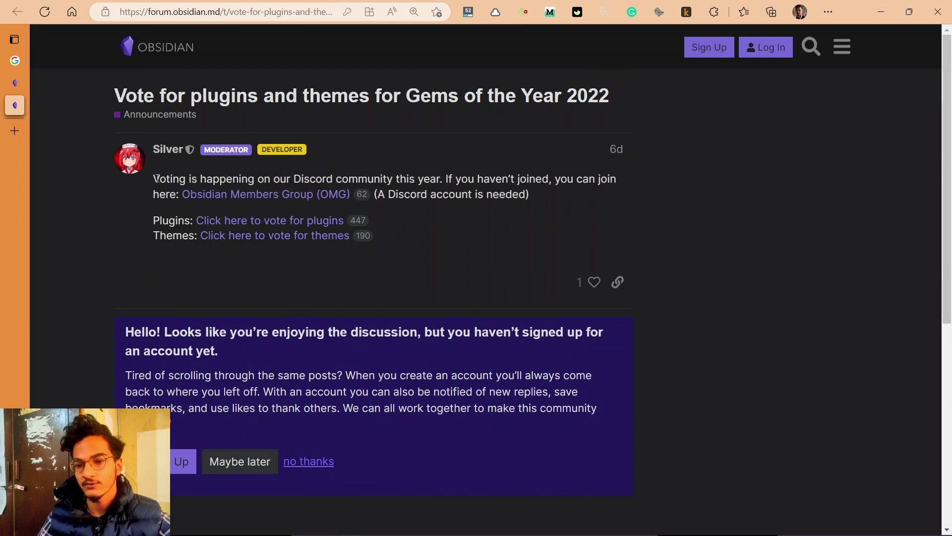
left_click_drag(153, 179, 462, 179)
left_click(396, 168)
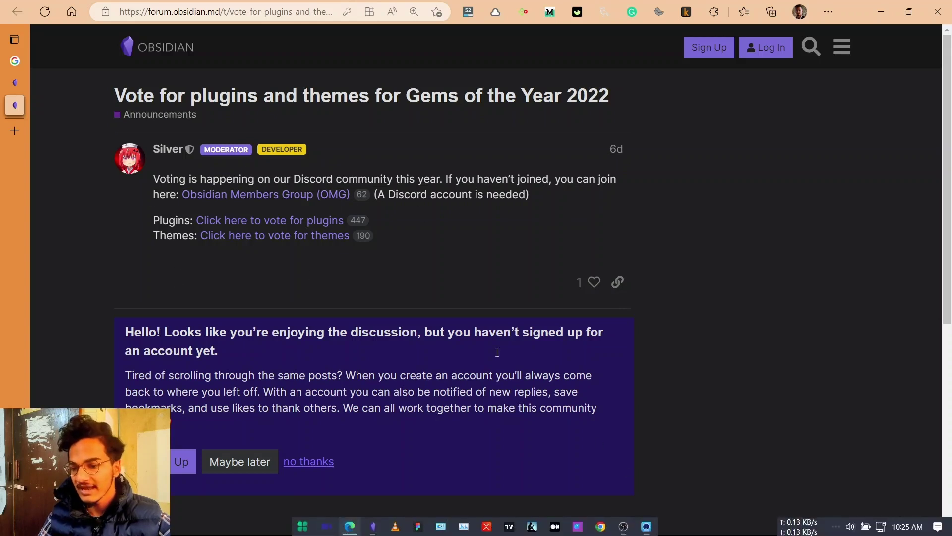
Close the voting announcement and read the Gems of the Year prizes sentence
key("ctrl+w")
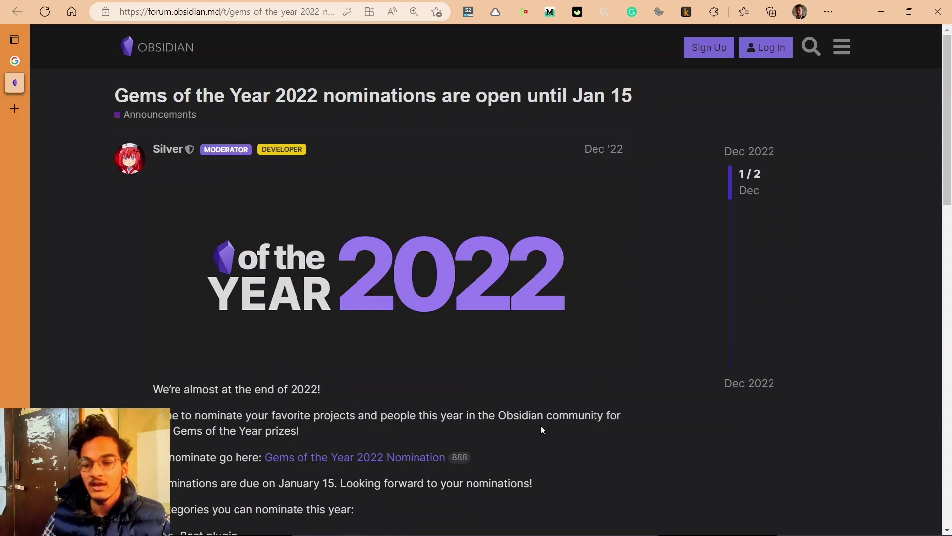
left_click_drag(499, 414, 519, 430)
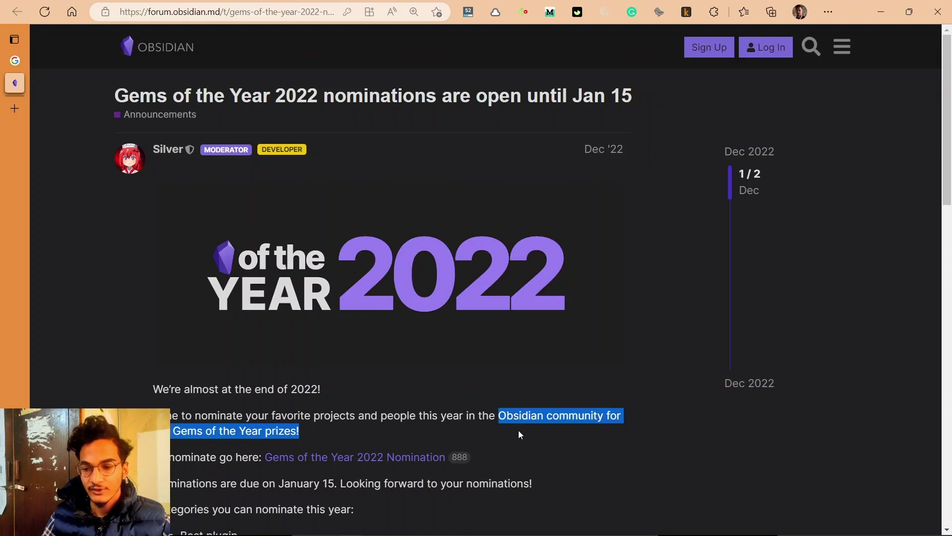
left_click(486, 435)
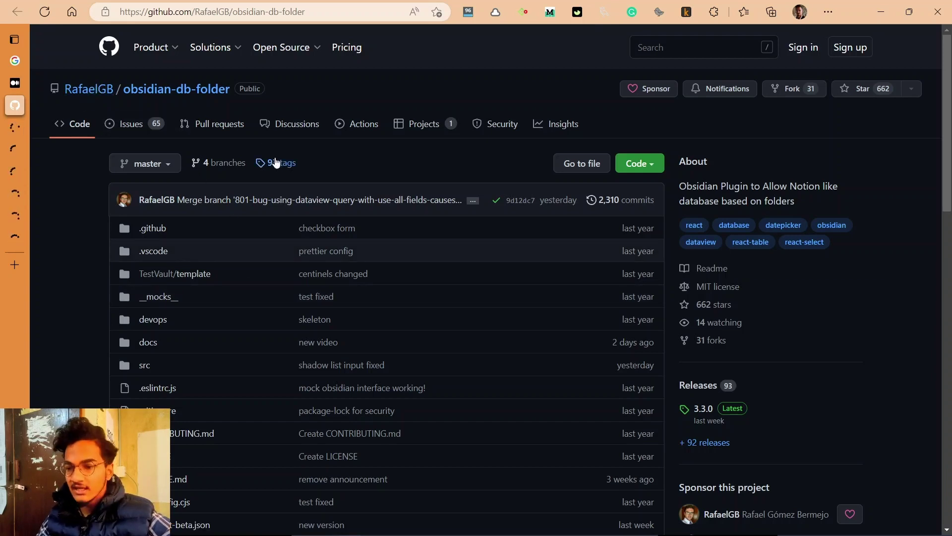
scroll(350, 159, "down", 1)
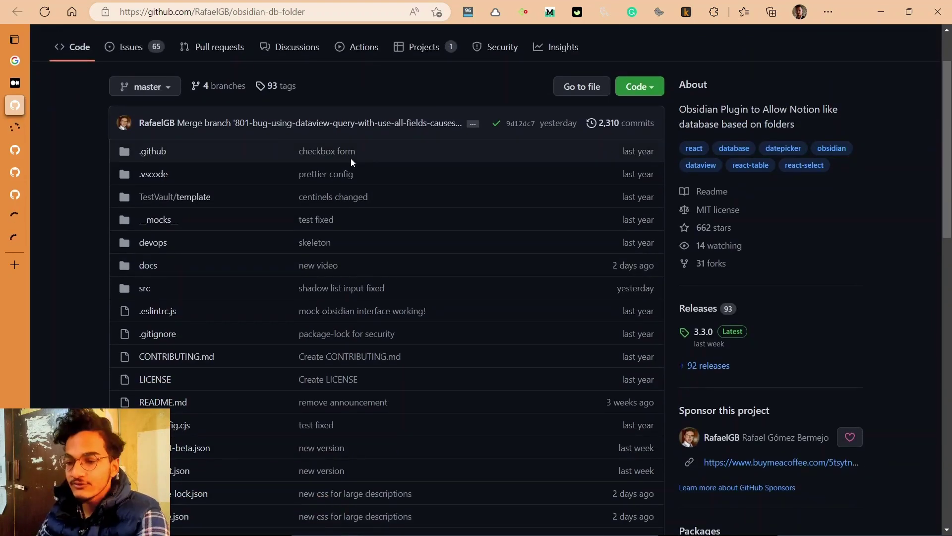
scroll(350, 159, "down", 2)
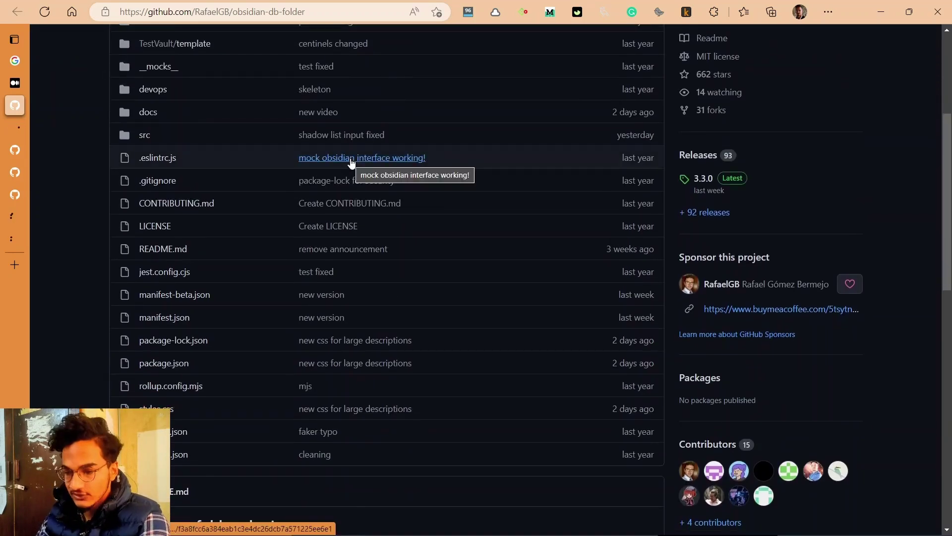
scroll(350, 159, "down", 2)
scroll(350, 162, "down", 2)
scroll(351, 162, "down", 3)
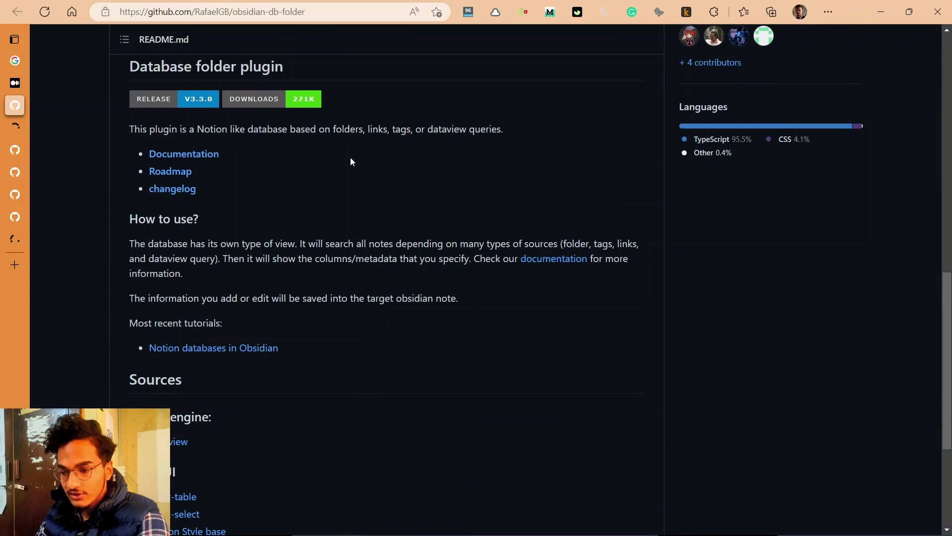
scroll(441, 236, "down", 1)
scroll(441, 236, "down", 1)
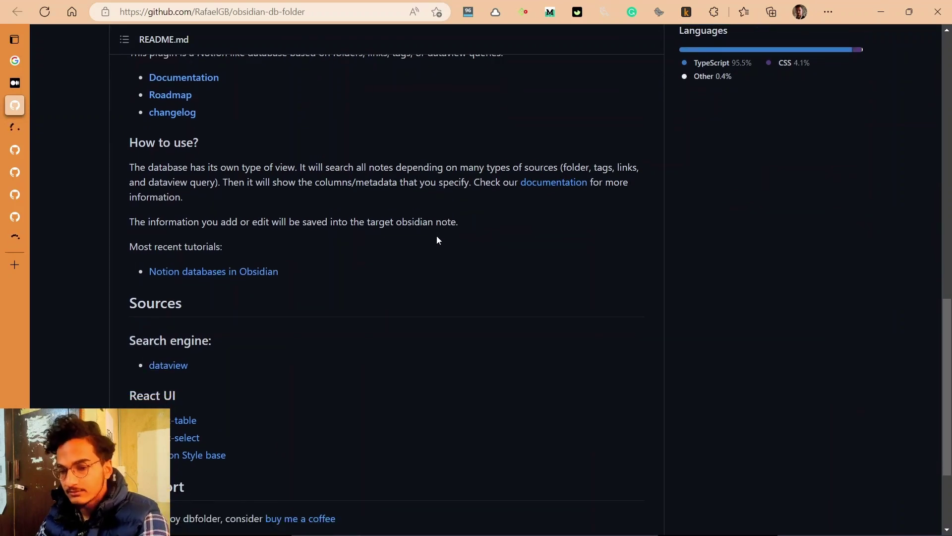
scroll(437, 235, "down", 1)
scroll(300, 239, "down", 1)
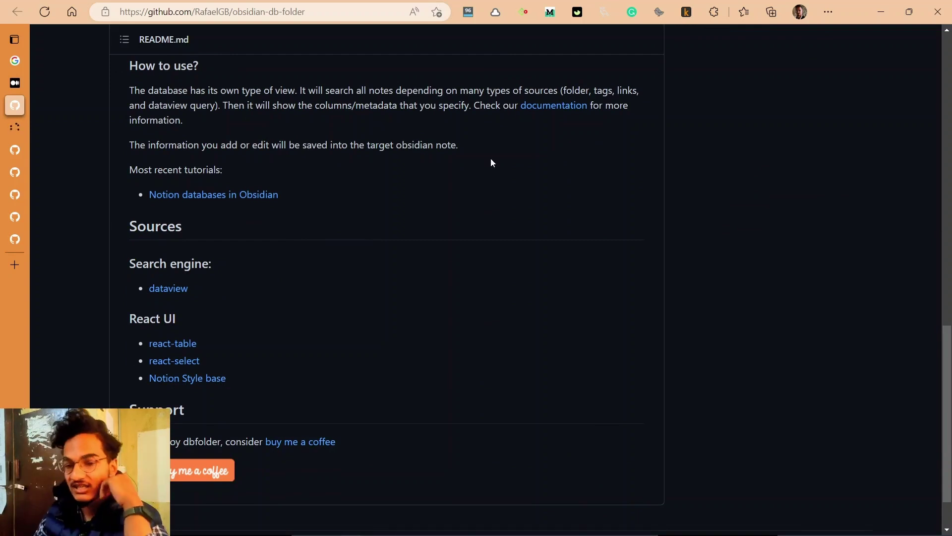
left_click_drag(460, 146, 369, 145)
Clear the highlighted text in the obsidian-db-folder README
left_click(447, 169)
scroll(500, 340, "up", 5)
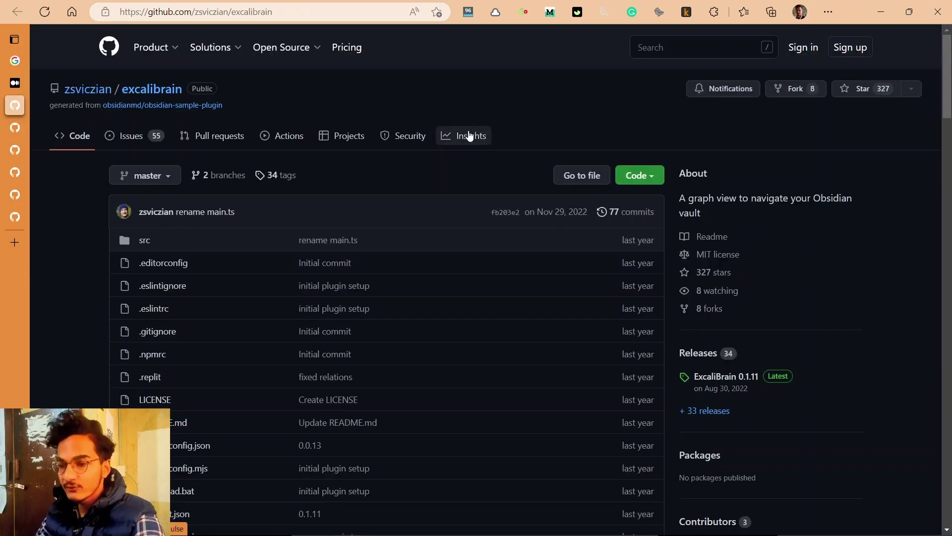
scroll(468, 136, "down", 4)
scroll(468, 135, "down", 3)
scroll(469, 135, "down", 2)
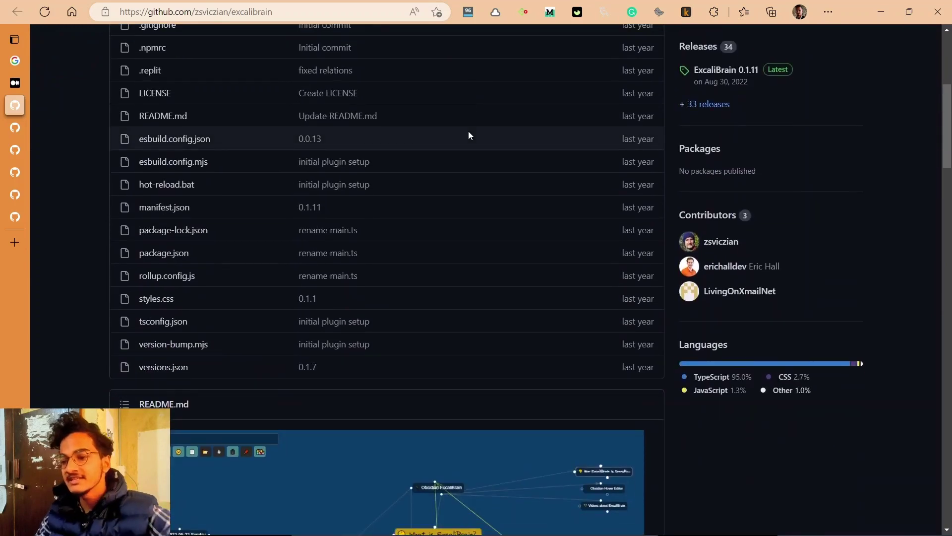
scroll(468, 136, "down", 3)
scroll(468, 136, "down", 2)
scroll(468, 136, "down", 2)
scroll(468, 136, "down", 2)
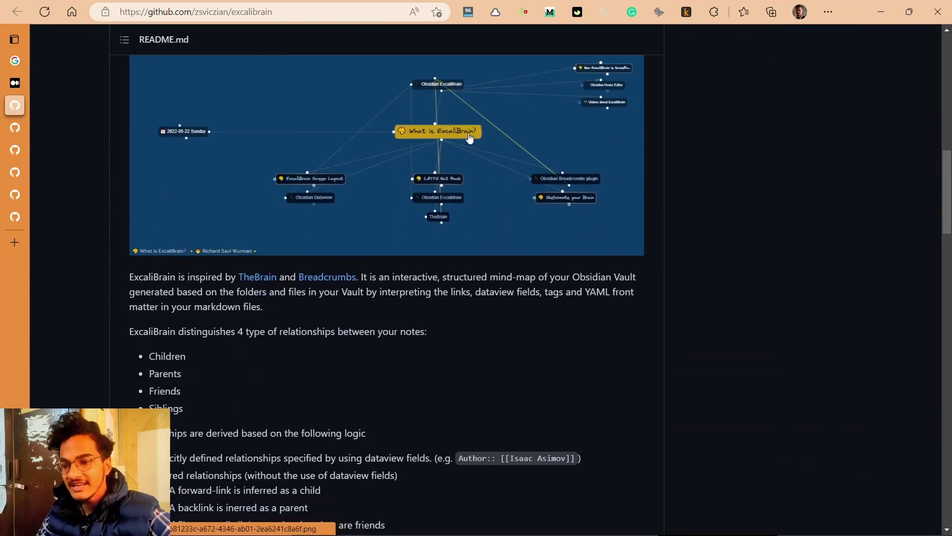
scroll(467, 135, "down", 2)
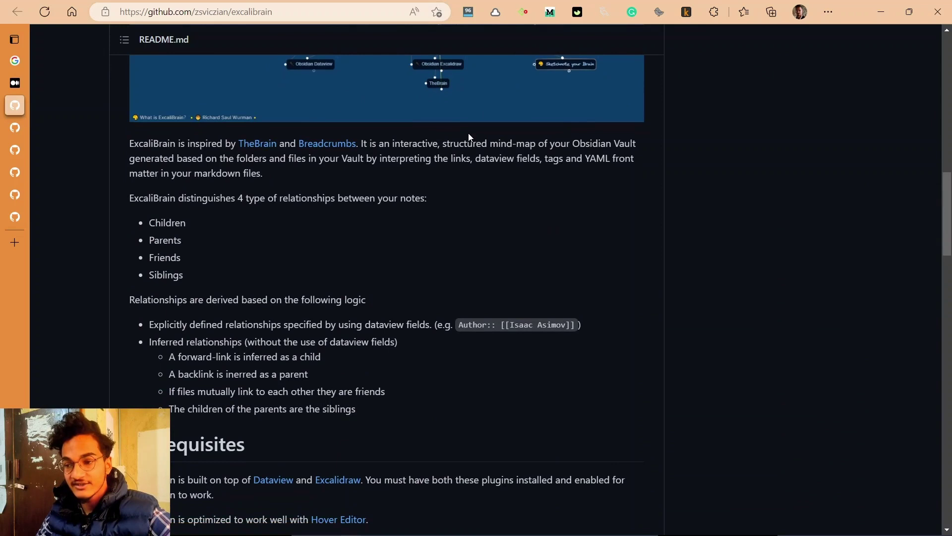
Read the ExcaliBrain description opening, then move to the obsidian-full-calendar repository
left_click_drag(134, 143, 215, 143)
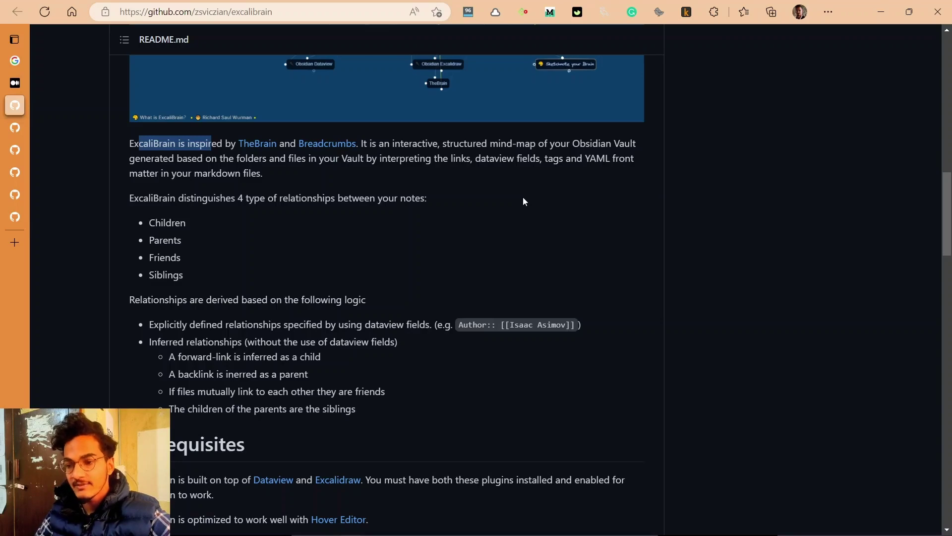
scroll(450, 203, "down", 2)
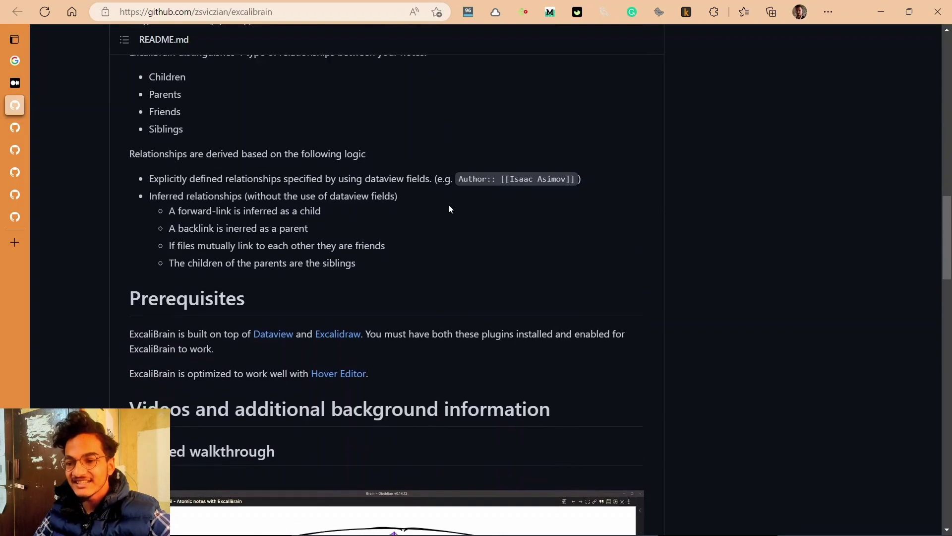
scroll(449, 205, "down", 2)
scroll(449, 205, "down", 3)
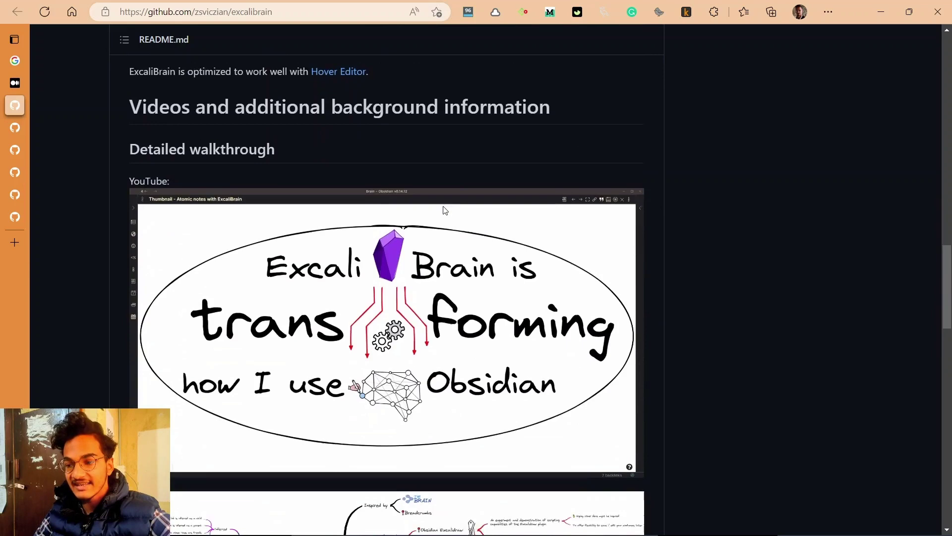
scroll(448, 204, "down", 2)
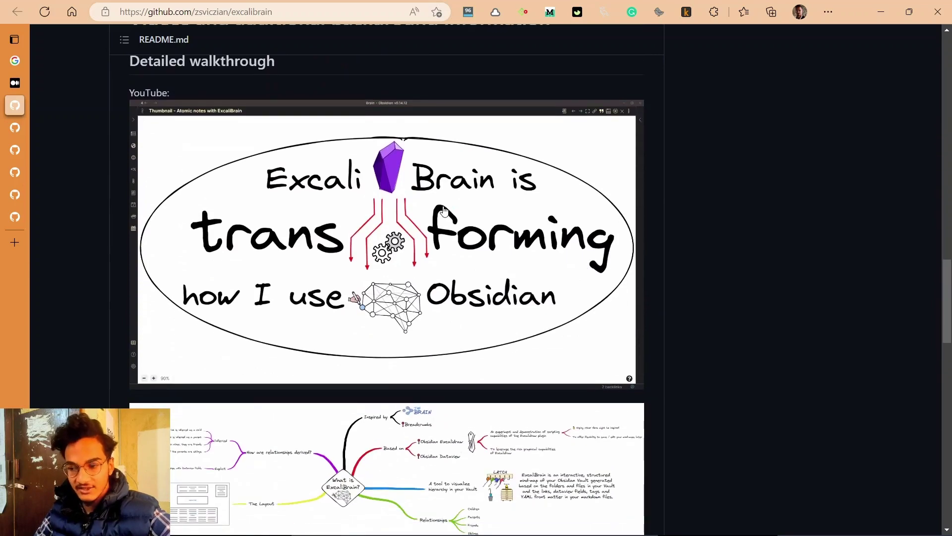
scroll(443, 214, "down", 2)
scroll(444, 213, "down", 3)
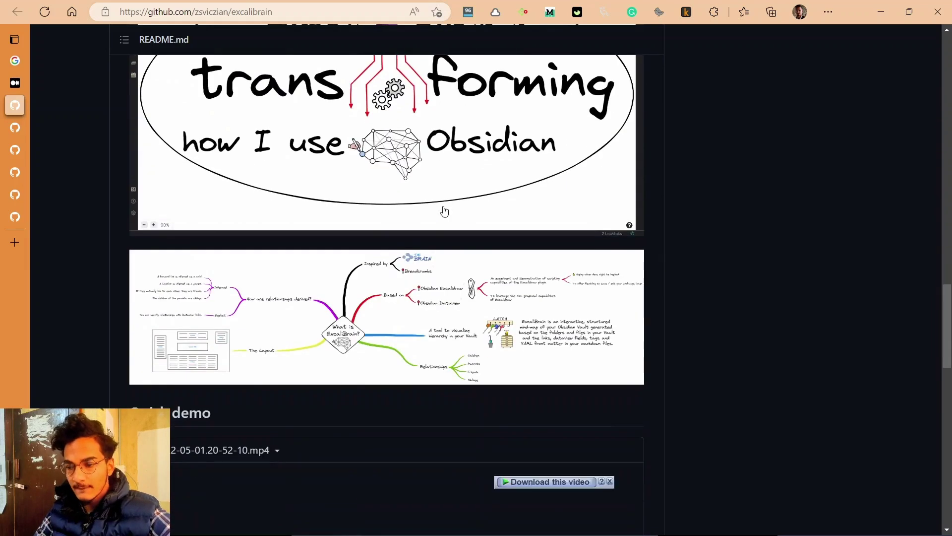
scroll(446, 216, "down", 8)
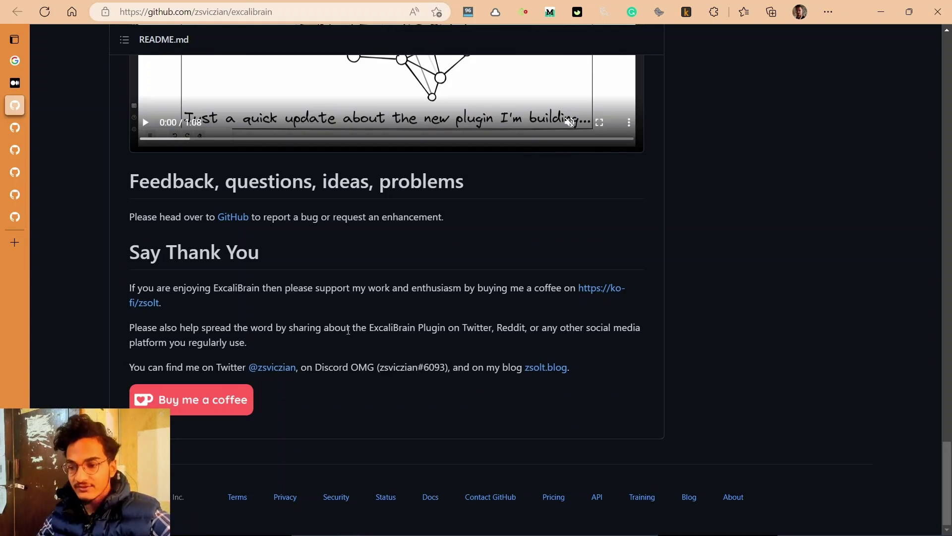
key("ctrl+Tab")
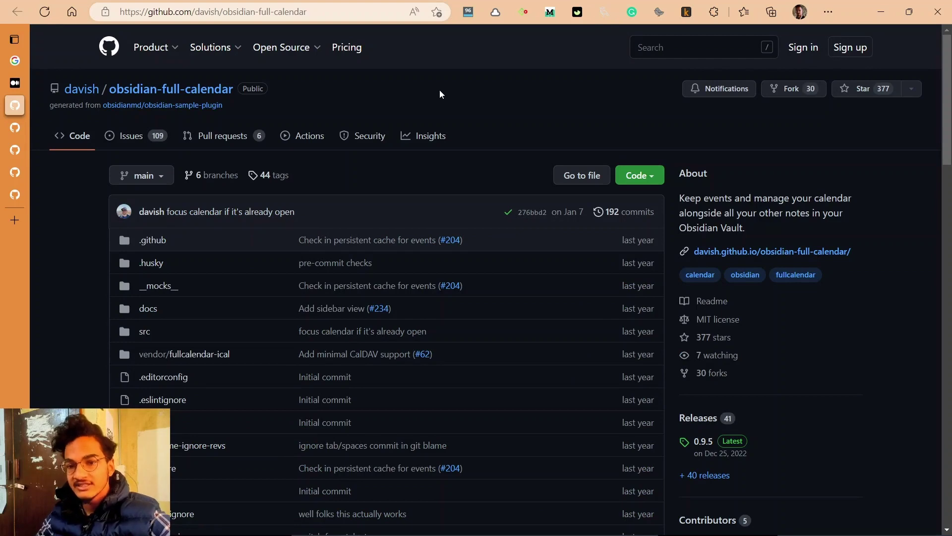
scroll(439, 90, "down", 2)
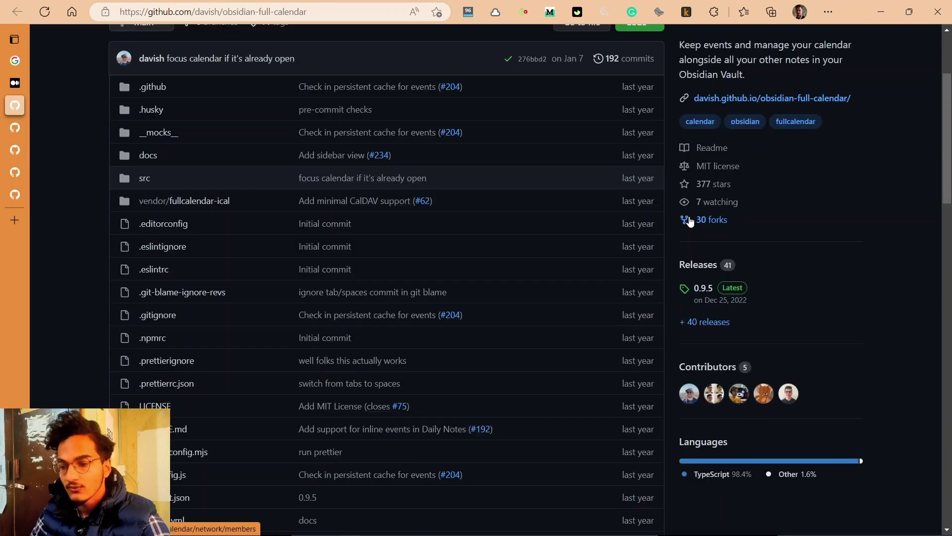
scroll(691, 173, "up", 3)
scroll(691, 174, "up", 2)
scroll(691, 173, "down", 6)
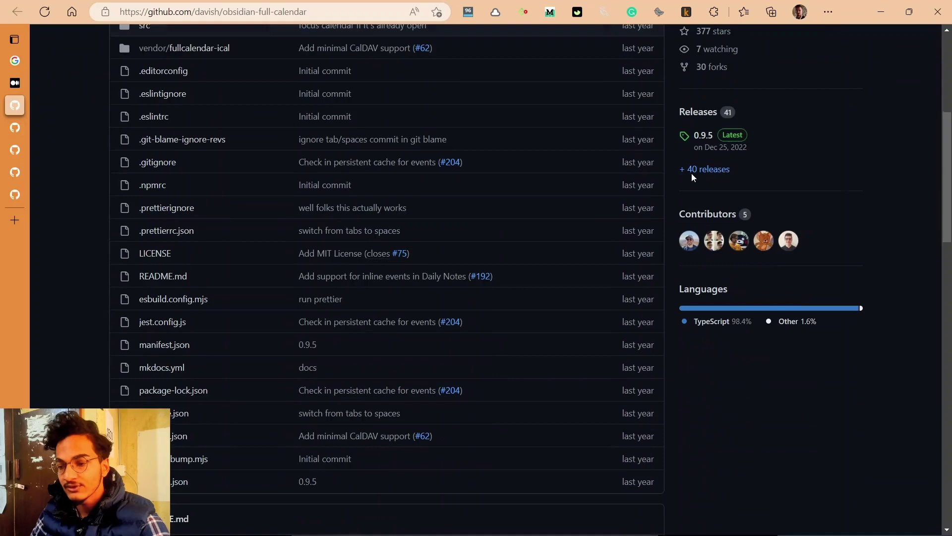
scroll(691, 176, "down", 10)
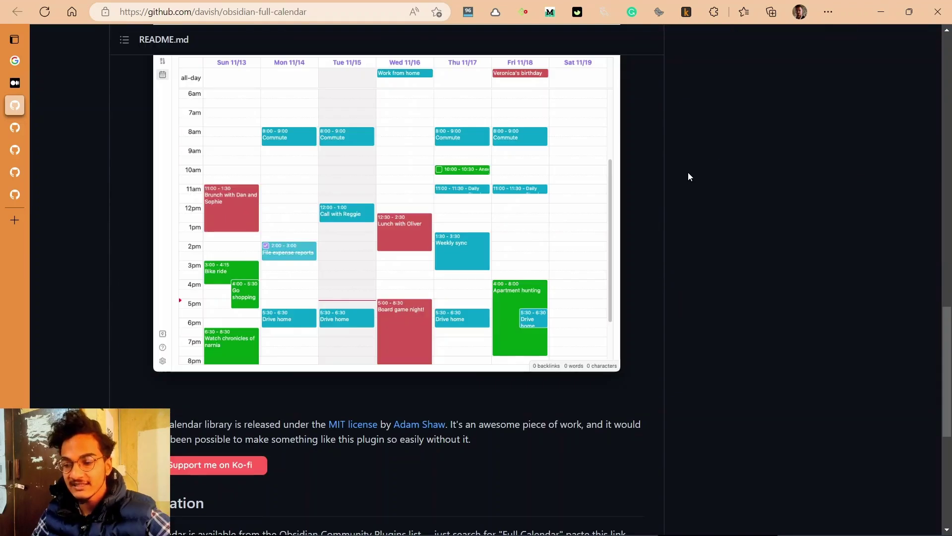
scroll(688, 177, "down", 3)
scroll(688, 177, "down", 2)
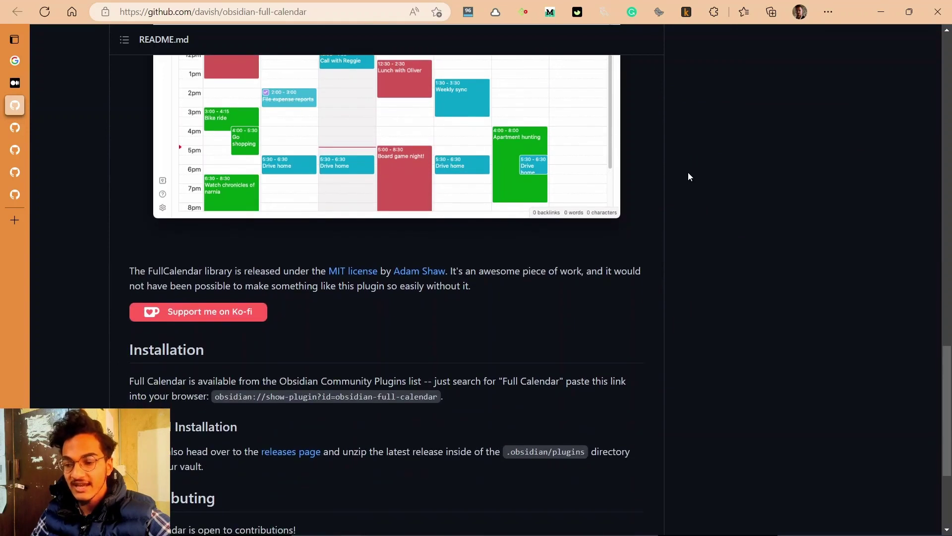
scroll(688, 172, "up", 8)
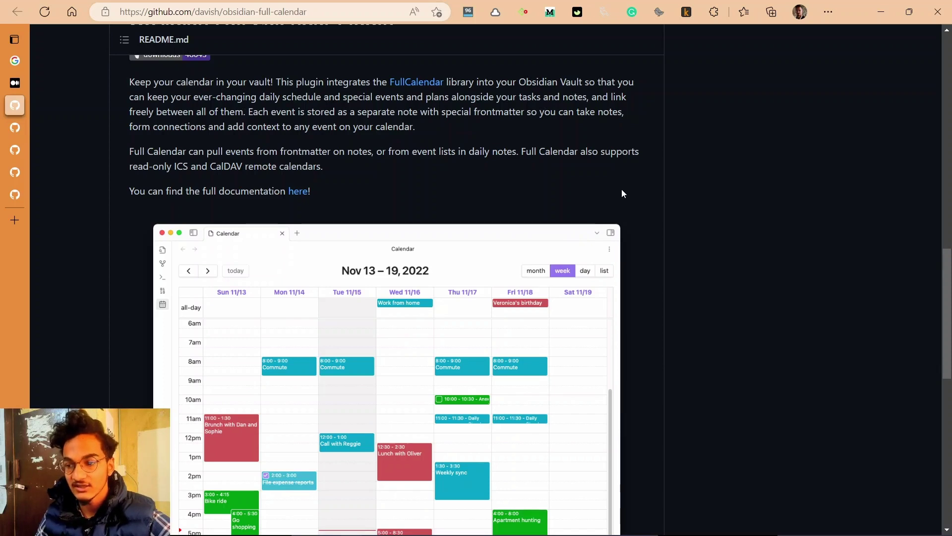
Go from the Full Calendar README to the obsidian-hover-editor repository
key("ctrl+Tab")
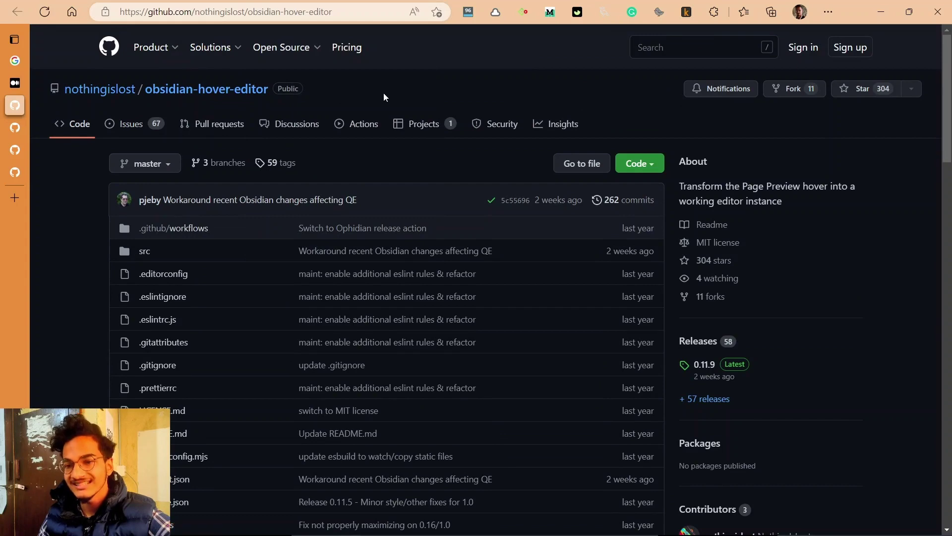
scroll(383, 94, "down", 4)
scroll(383, 92, "down", 3)
scroll(399, 190, "down", 2)
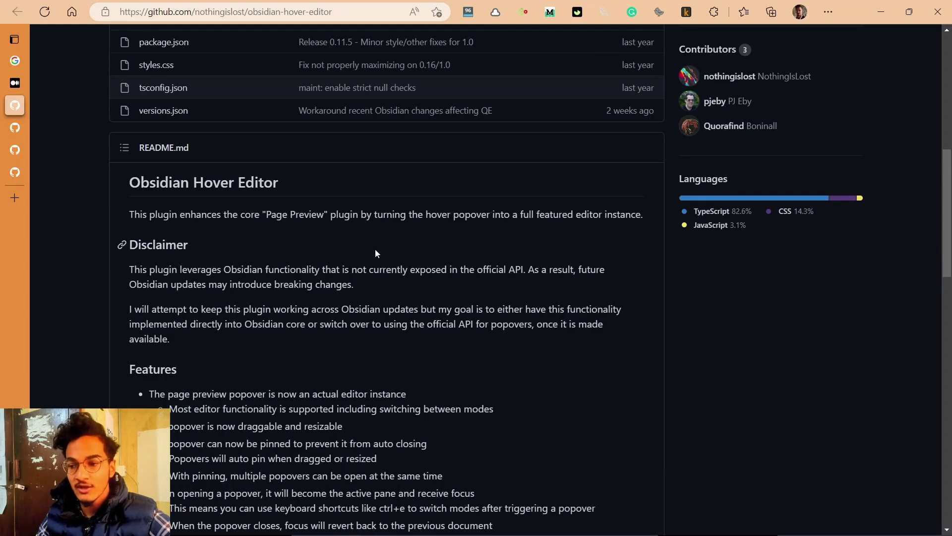
scroll(376, 249, "down", 1)
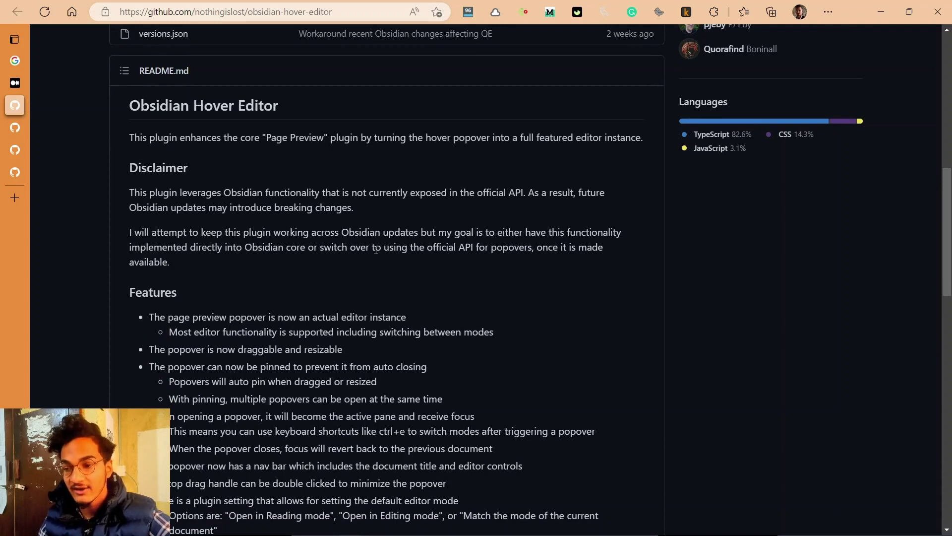
scroll(376, 251, "down", 2)
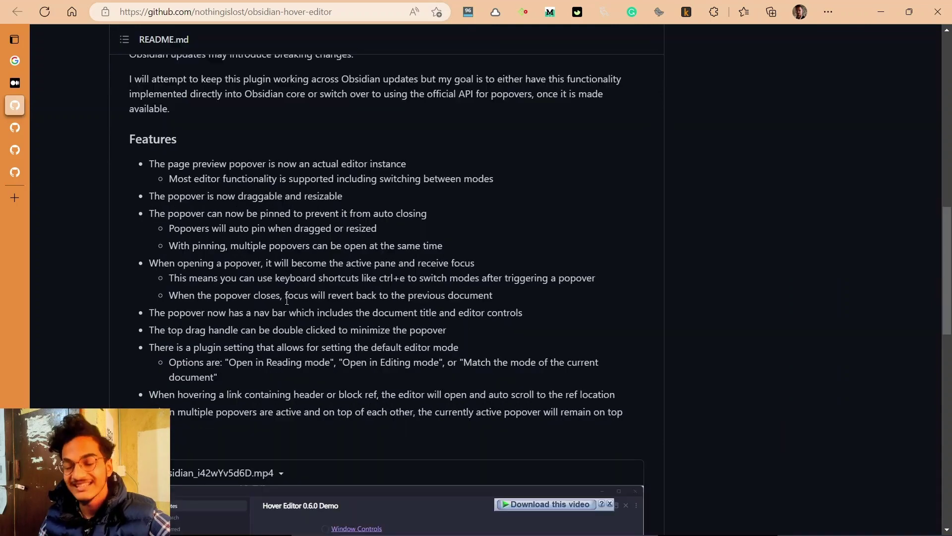
scroll(259, 158, "down", 4)
scroll(416, 159, "down", 4)
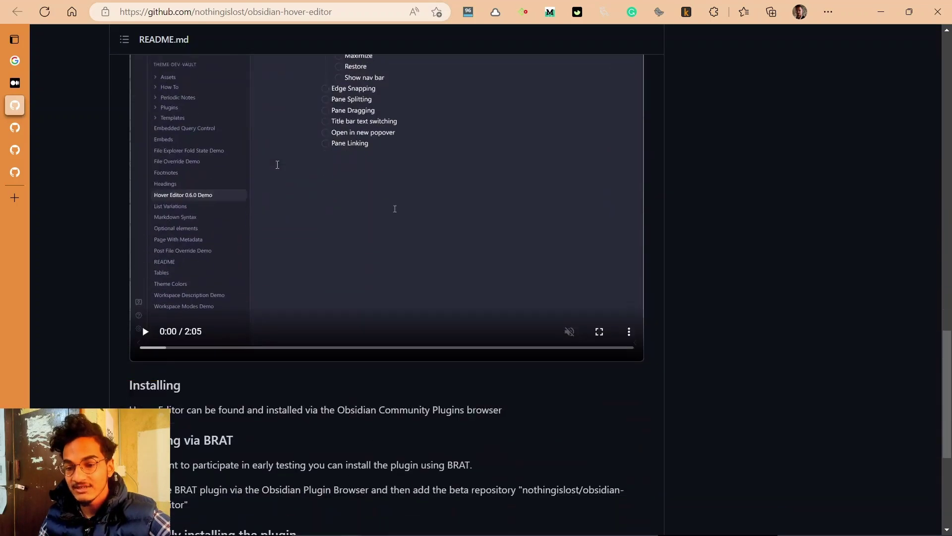
scroll(416, 159, "up", 2)
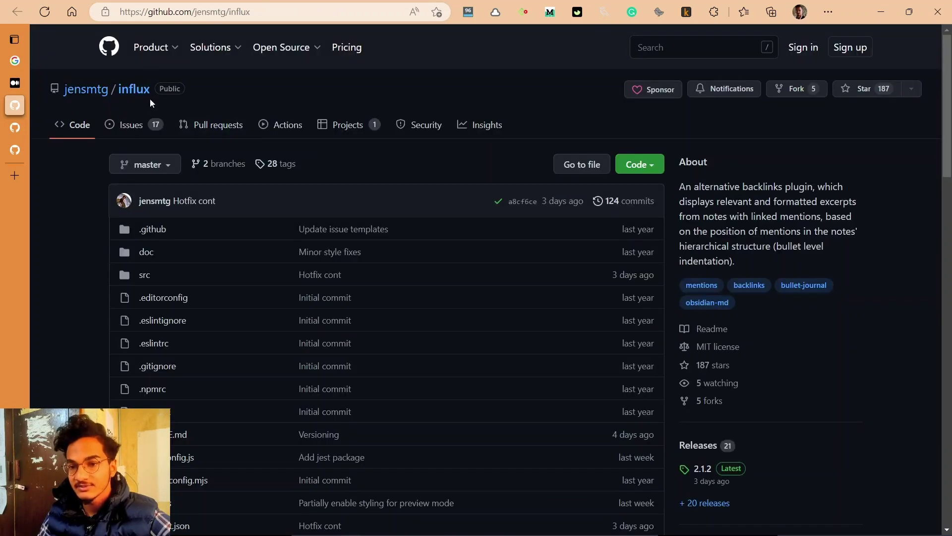
scroll(132, 101, "down", 1)
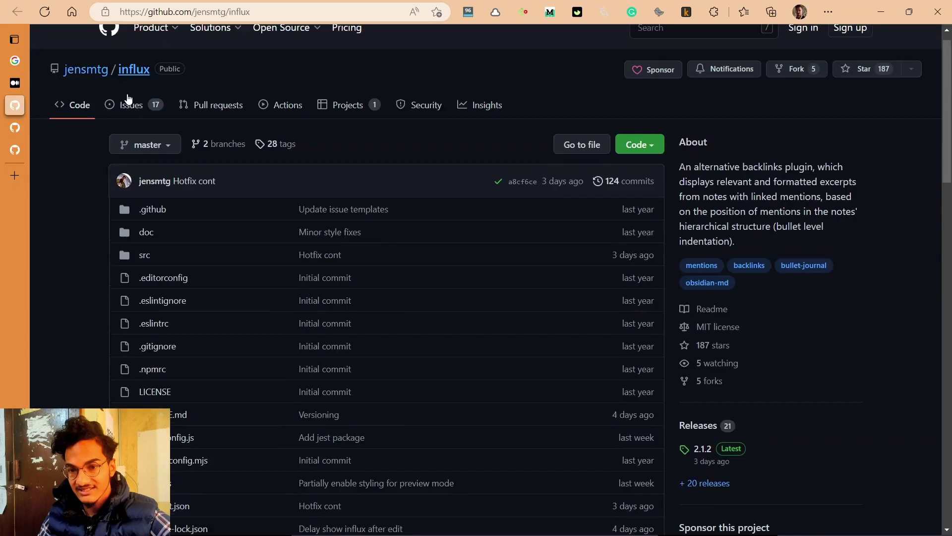
scroll(128, 99, "down", 5)
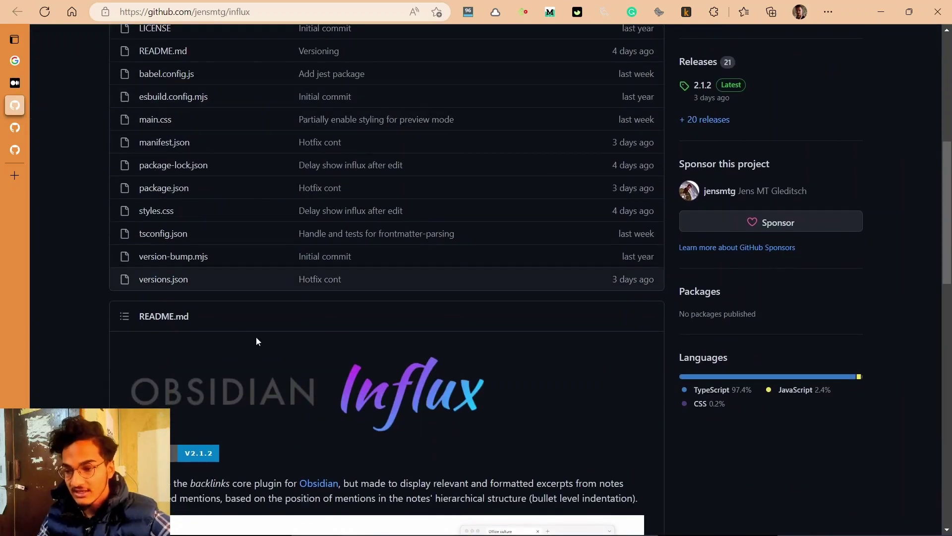
scroll(256, 341, "down", 5)
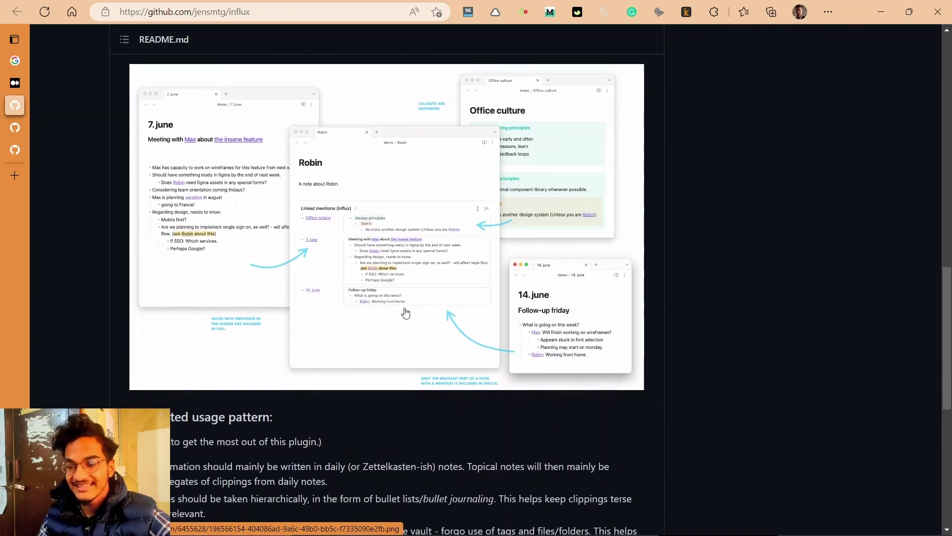
scroll(406, 312, "down", 1)
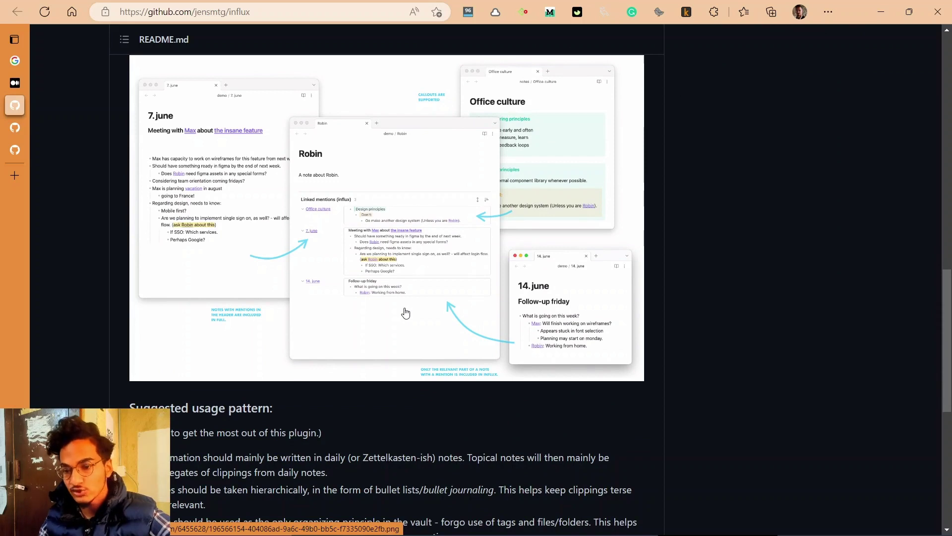
scroll(404, 313, "down", 2)
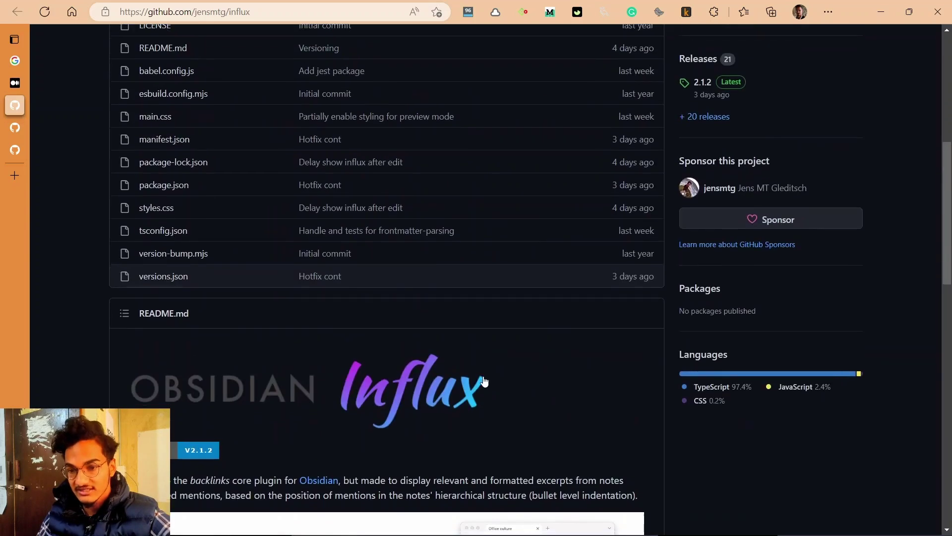
scroll(484, 377, "down", 4)
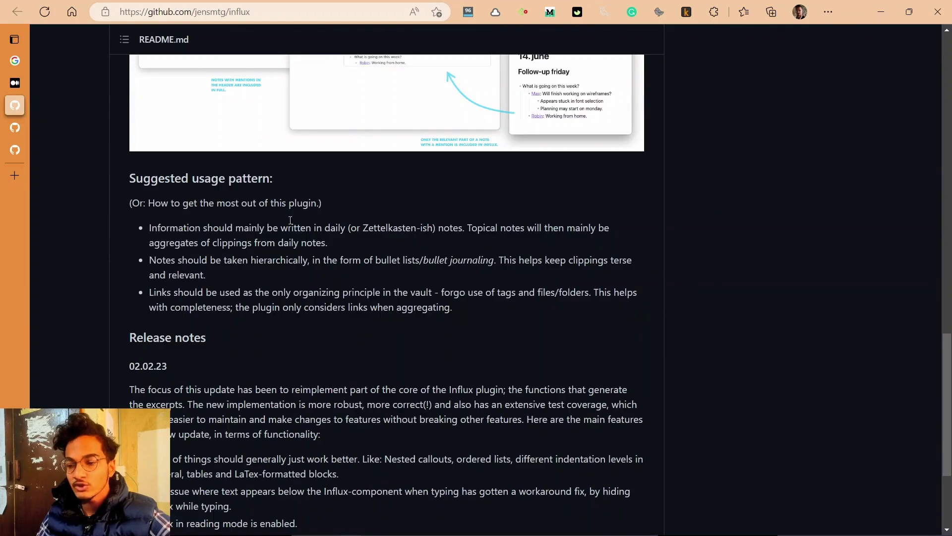
scroll(291, 222, "down", 2)
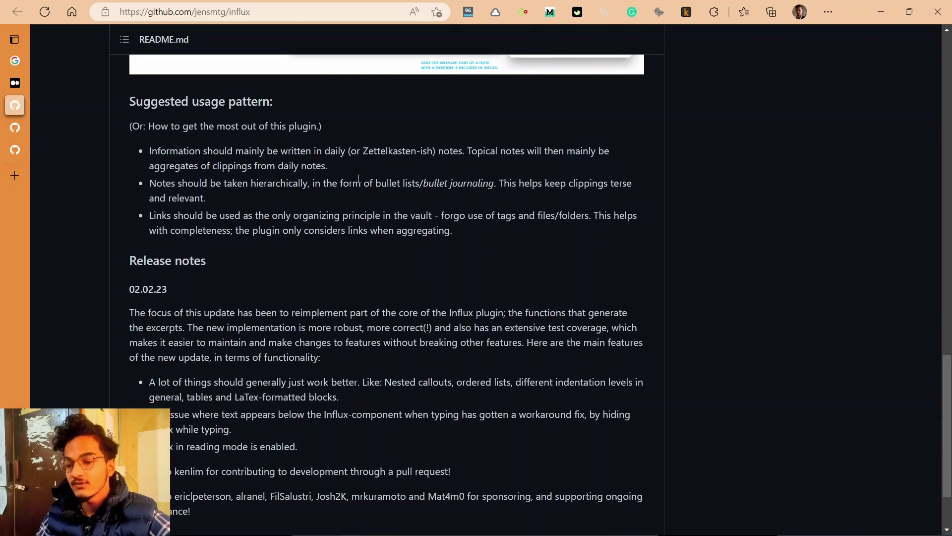
scroll(358, 178, "down", 3)
scroll(358, 177, "down", 2)
Bring up the obsidian-latex-suite repository page
key("ctrl+Tab")
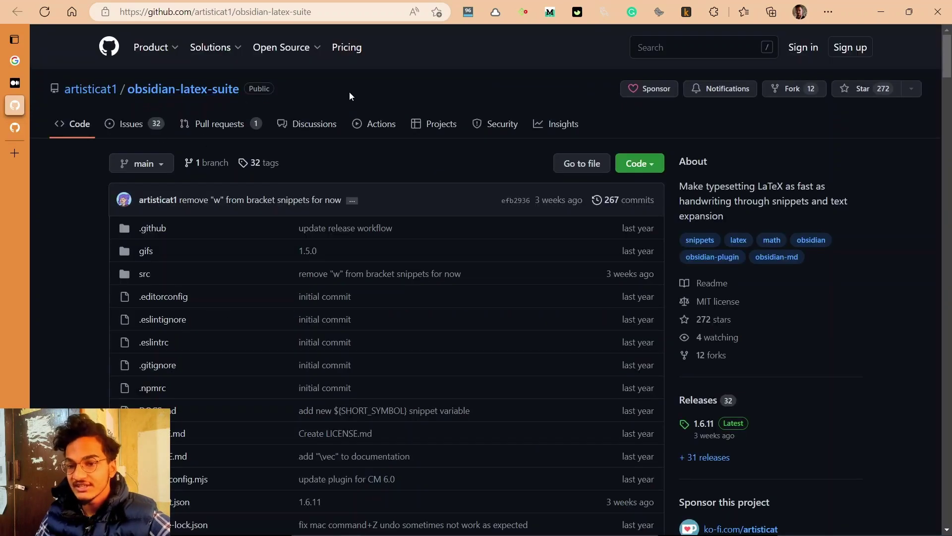
scroll(358, 92, "down", 6)
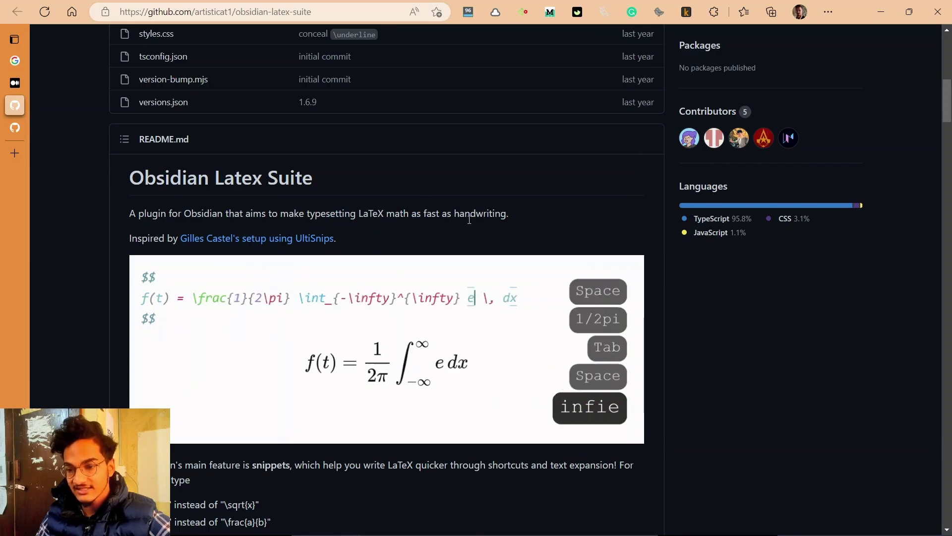
scroll(470, 220, "down", 2)
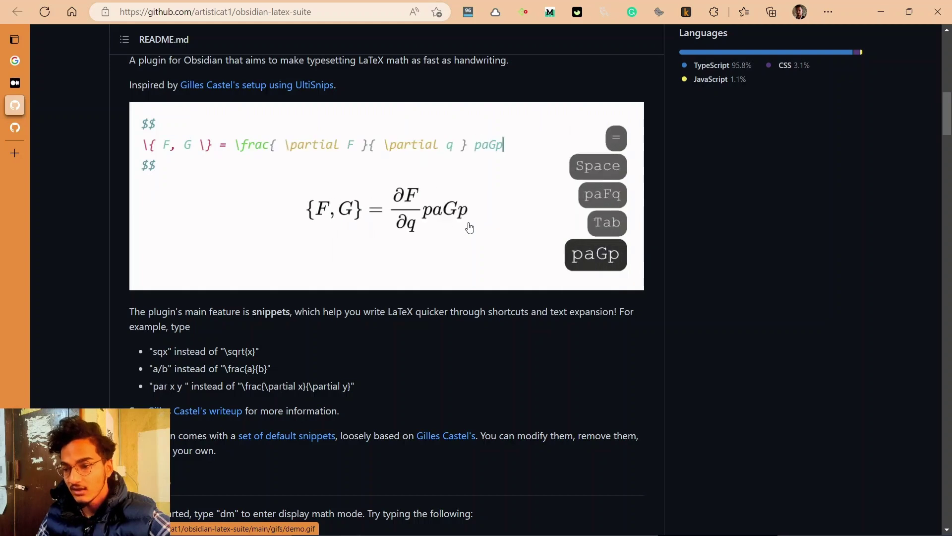
scroll(468, 222, "down", 1)
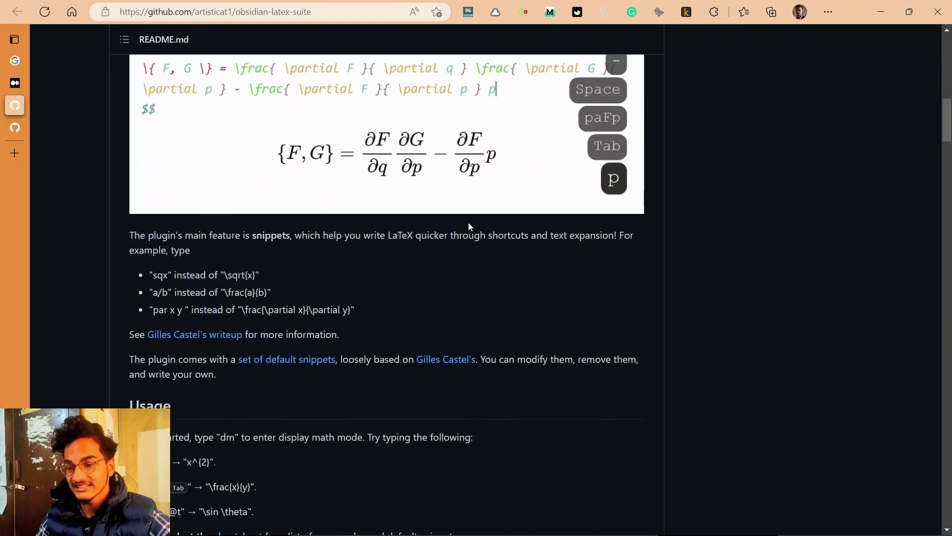
scroll(468, 223, "down", 1)
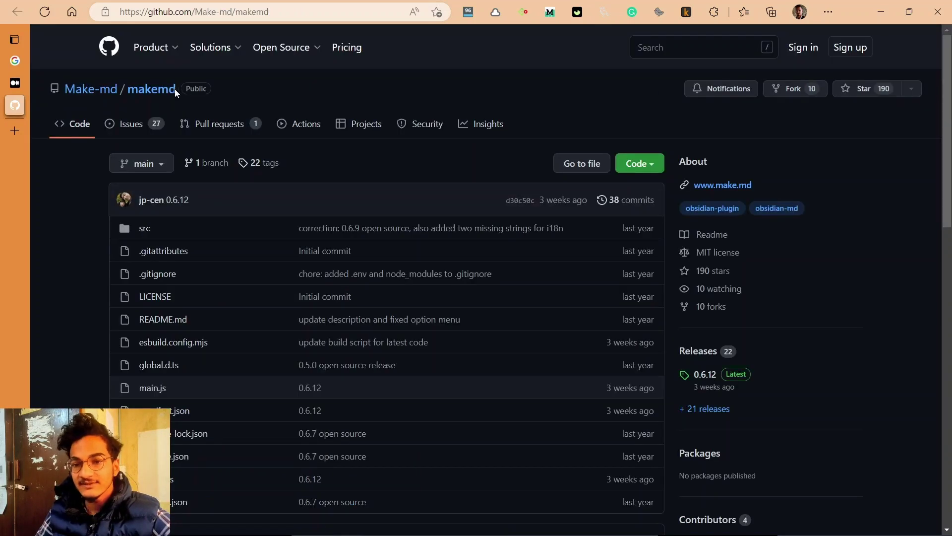
scroll(383, 105, "down", 4)
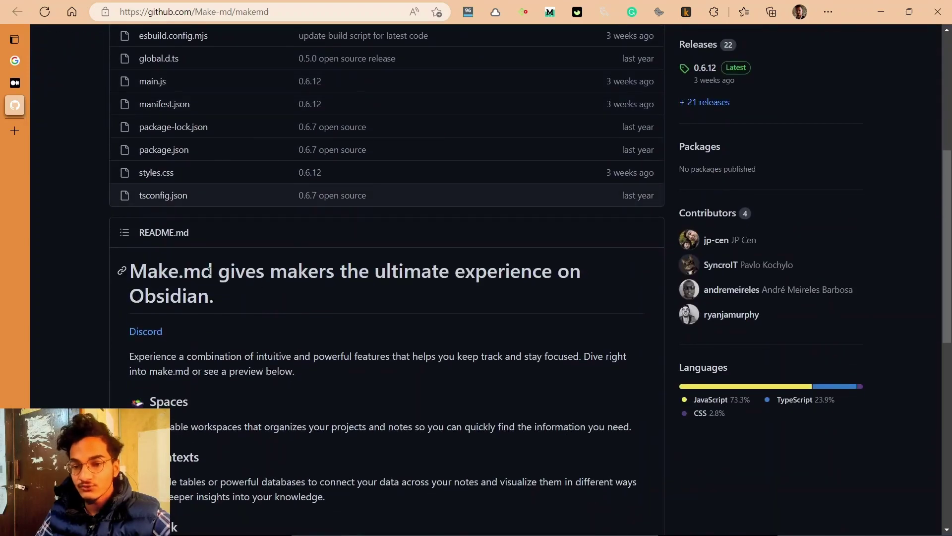
Highlight the Make.md README headline, then deselect it
left_click_drag(216, 270, 244, 296)
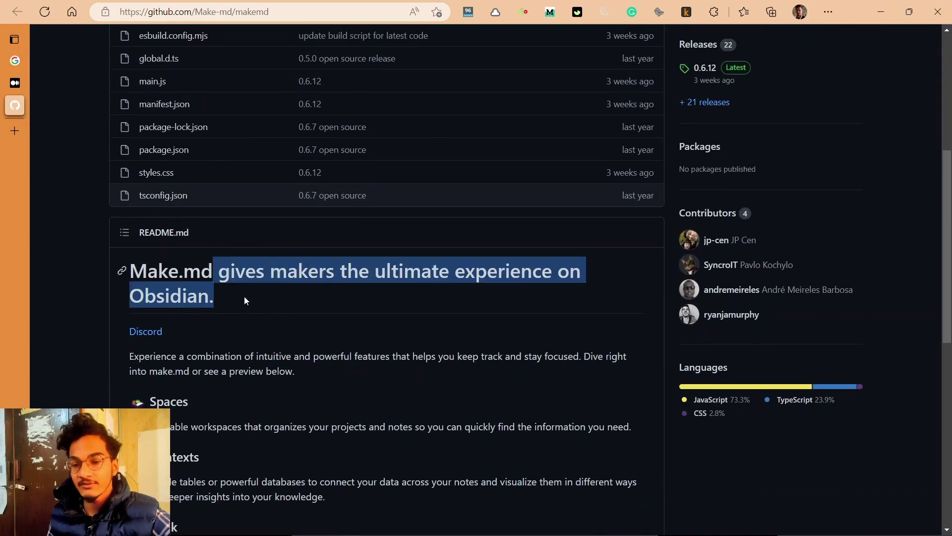
left_click(244, 296)
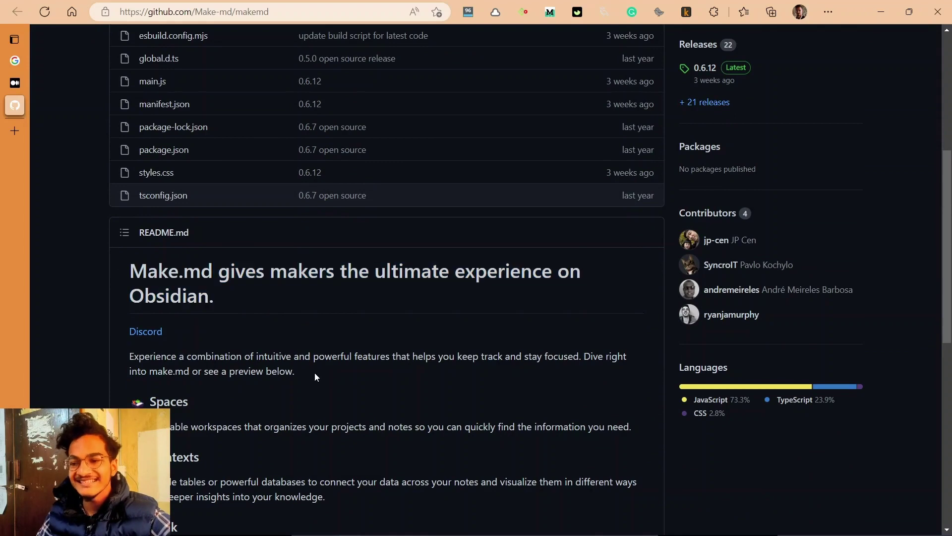
scroll(314, 373, "down", 1)
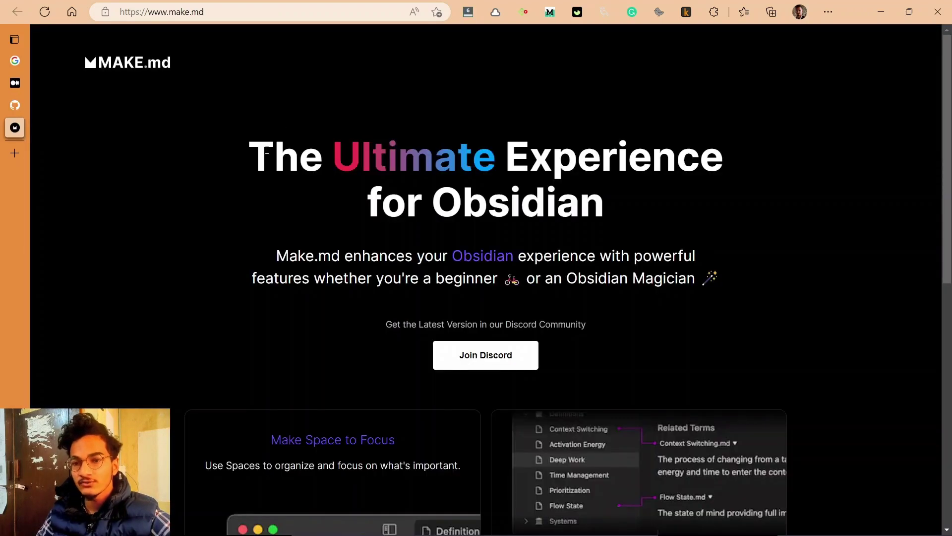
scroll(297, 157, "down", 4)
scroll(334, 160, "down", 1)
Read the 'Make Space to Focus' heading on make.md, then go to Obsidian-Memos
left_click_drag(281, 132, 384, 133)
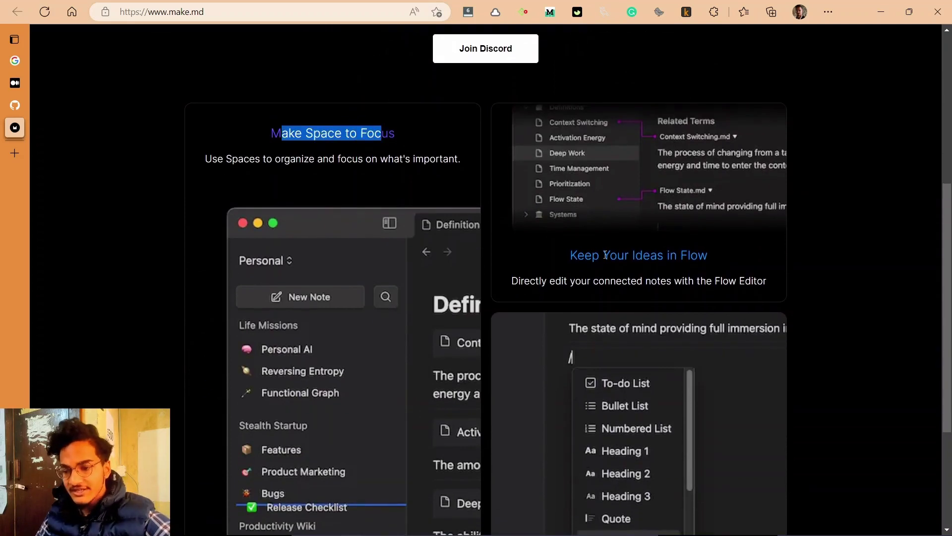
scroll(586, 253, "down", 2)
scroll(591, 276, "down", 1)
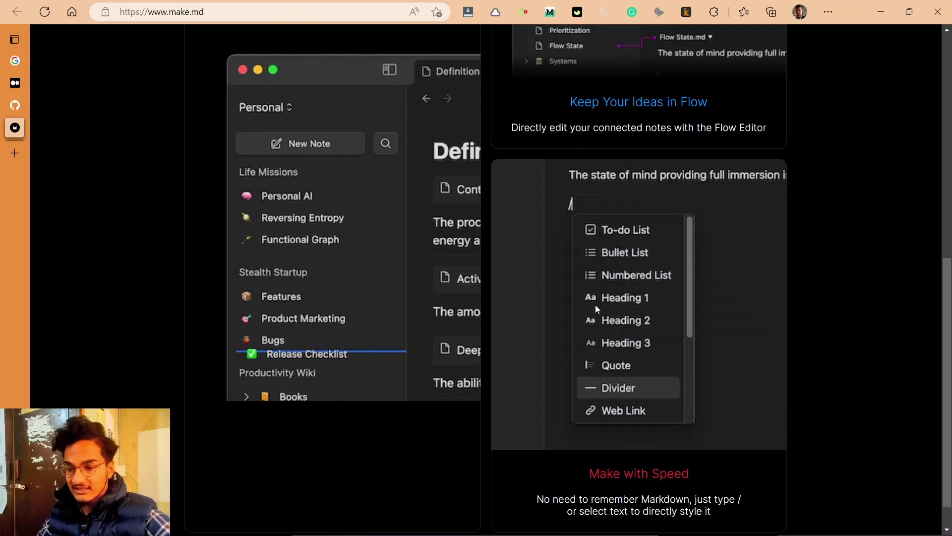
scroll(596, 305, "down", 1)
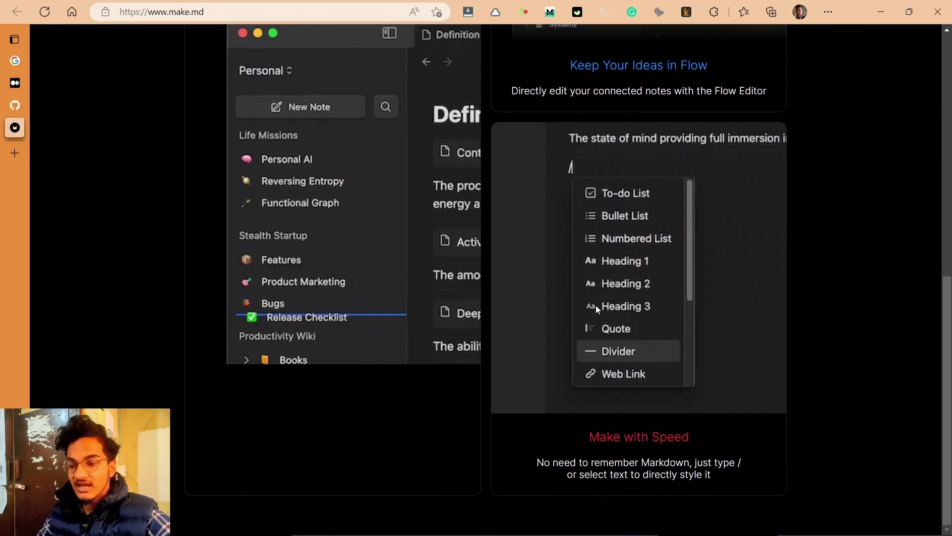
scroll(552, 289, "up", 3)
scroll(544, 288, "up", 3)
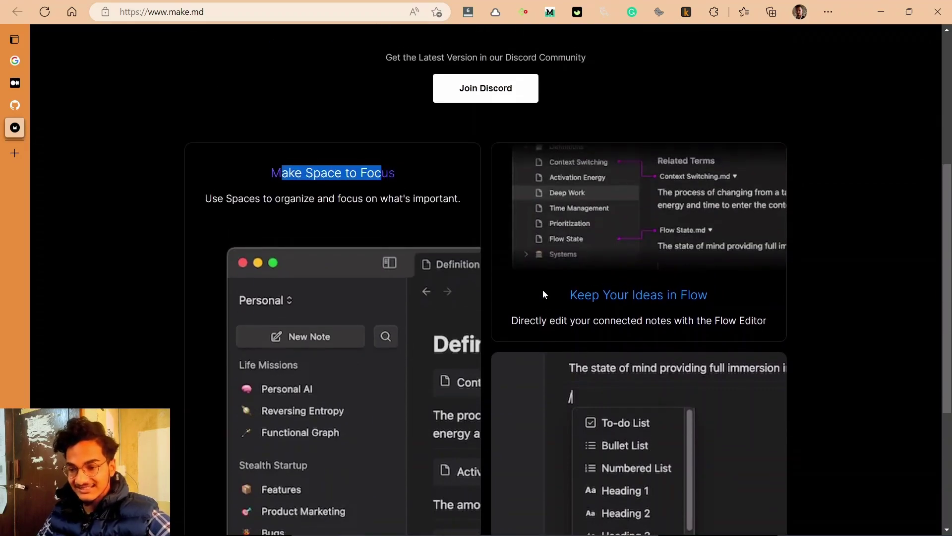
key("ctrl+Tab")
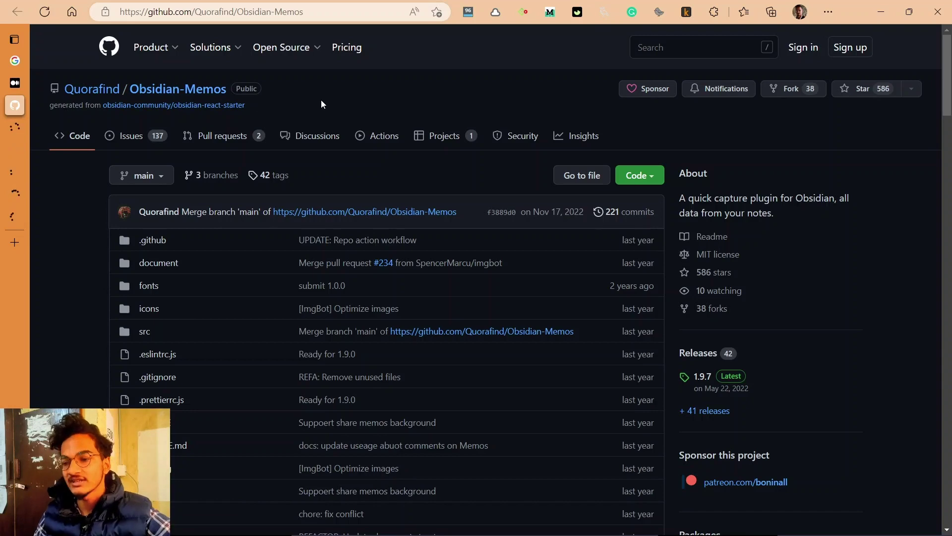
scroll(321, 102, "down", 5)
scroll(321, 179, "down", 2)
scroll(398, 225, "down", 4)
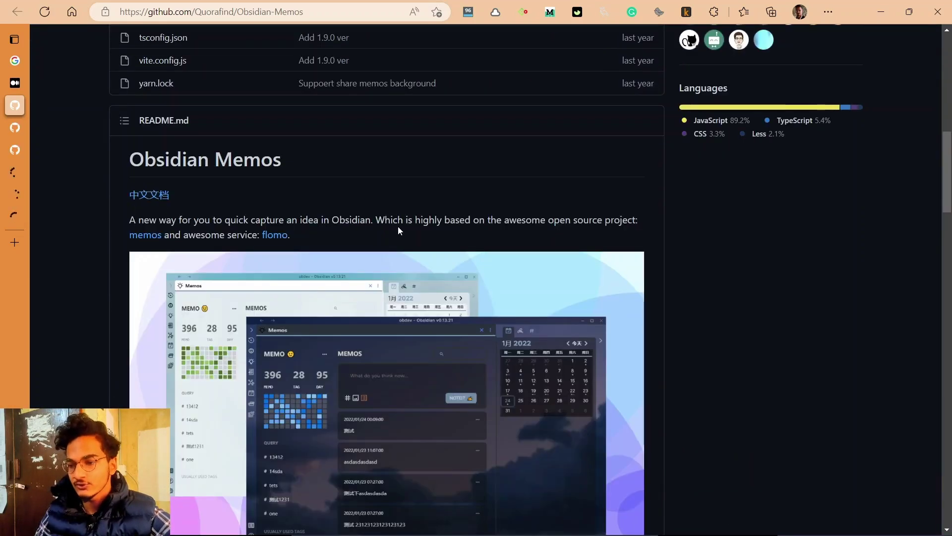
scroll(398, 226, "down", 5)
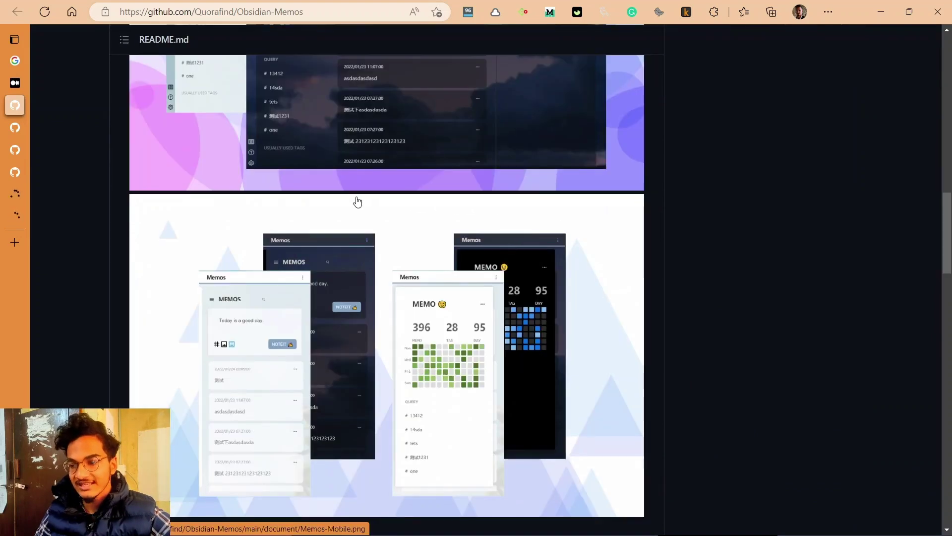
scroll(358, 202, "down", 2)
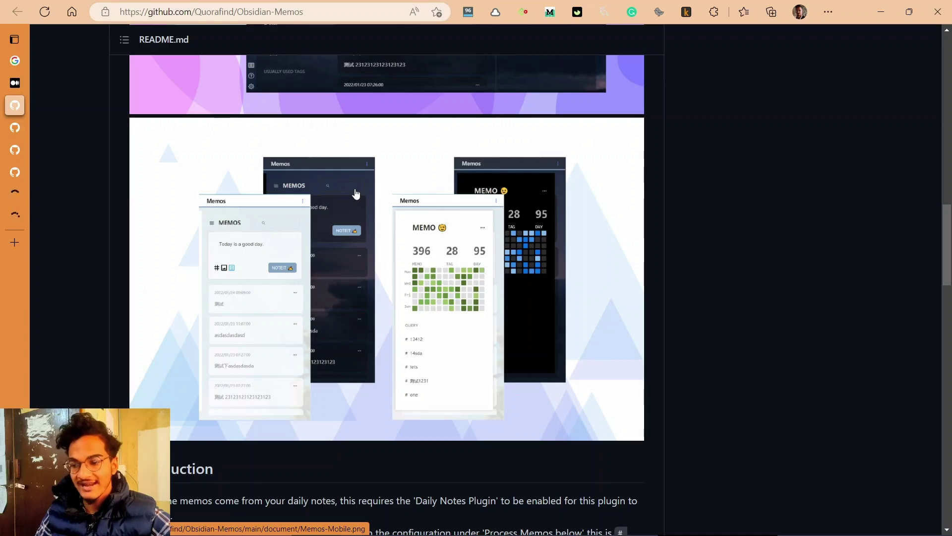
scroll(356, 194, "down", 3)
scroll(384, 165, "down", 2)
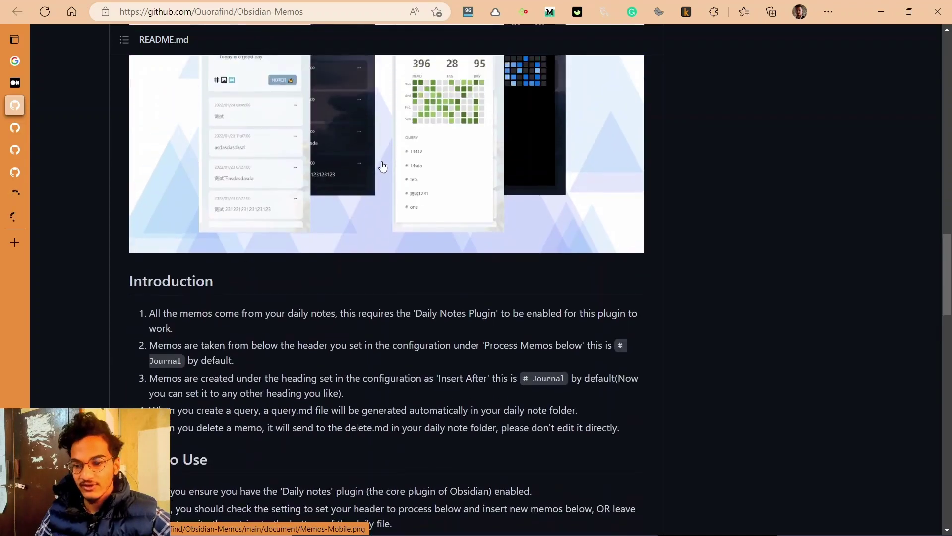
scroll(383, 165, "up", 4)
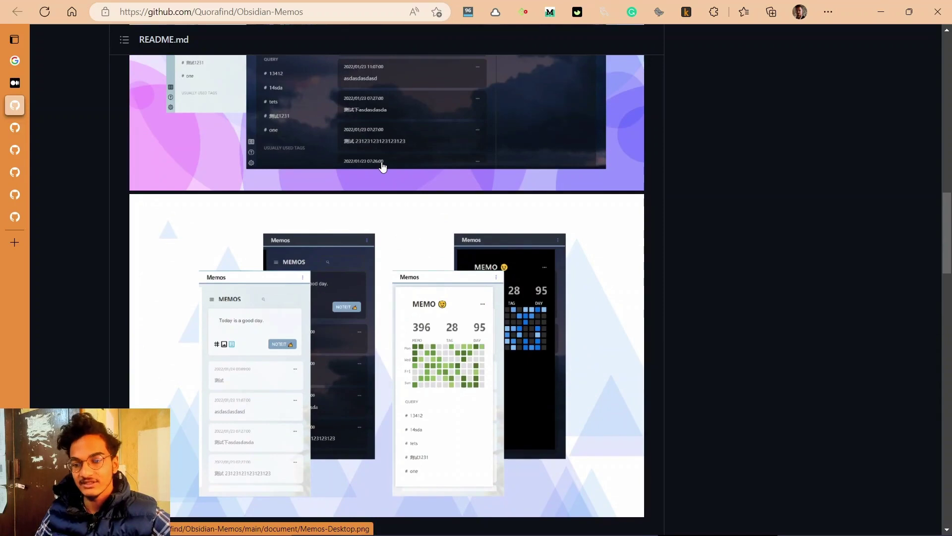
Move from Obsidian-Memos to the mdelobelle/metadatamenu repository
key("ctrl+Tab")
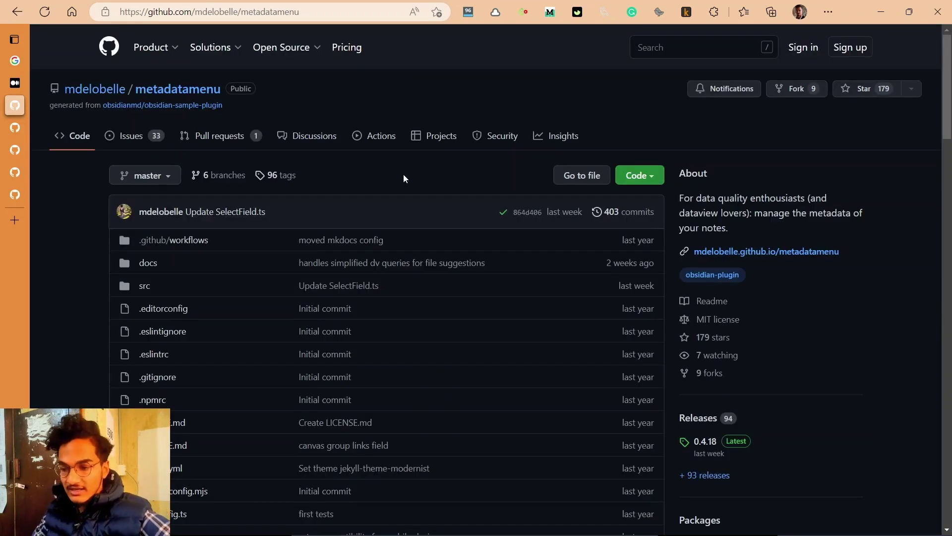
scroll(404, 182, "down", 2)
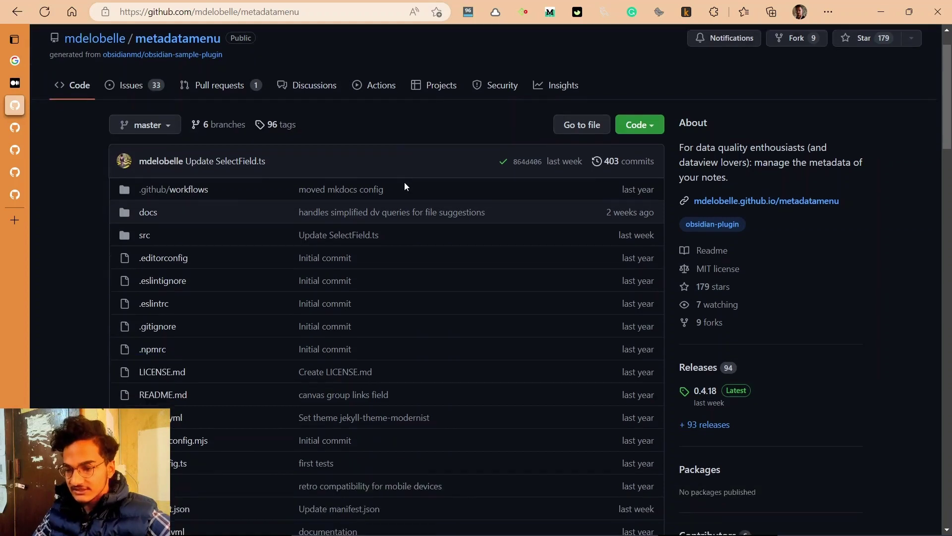
scroll(404, 182, "down", 1)
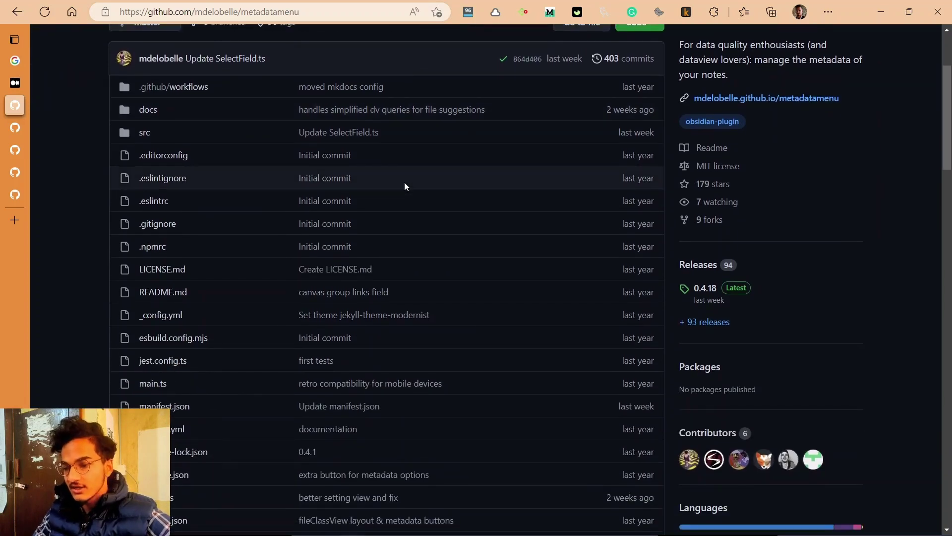
scroll(403, 183, "down", 1)
scroll(583, 223, "up", 1)
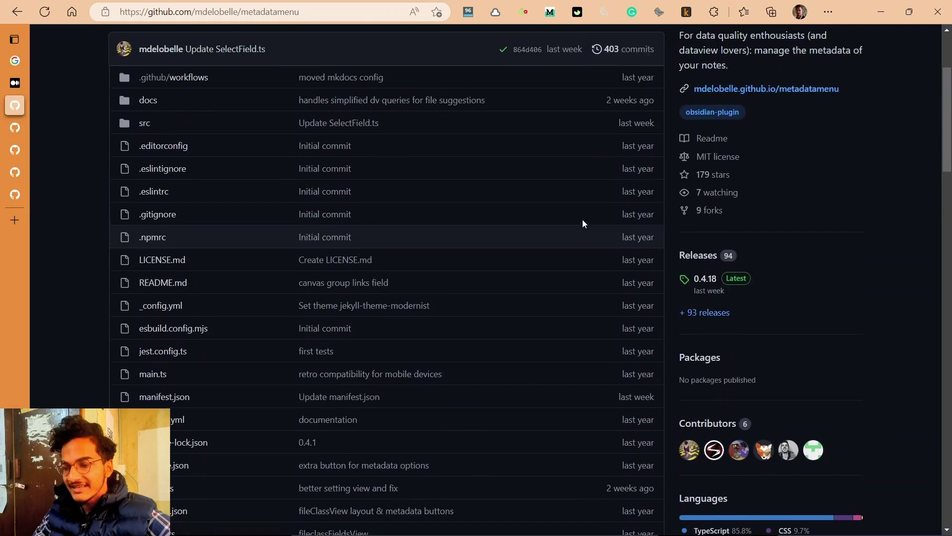
scroll(582, 220, "up", 2)
scroll(552, 204, "up", 2)
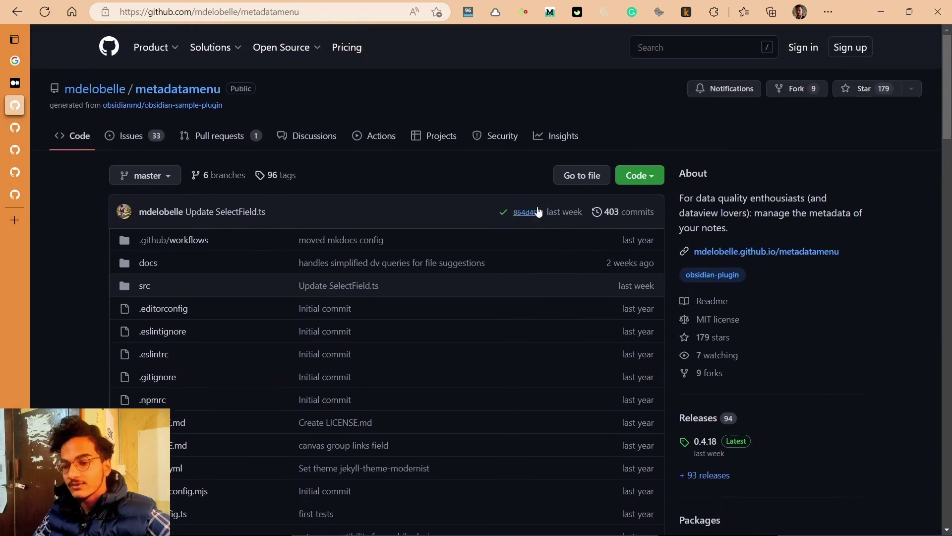
scroll(461, 206, "down", 2)
scroll(462, 208, "down", 3)
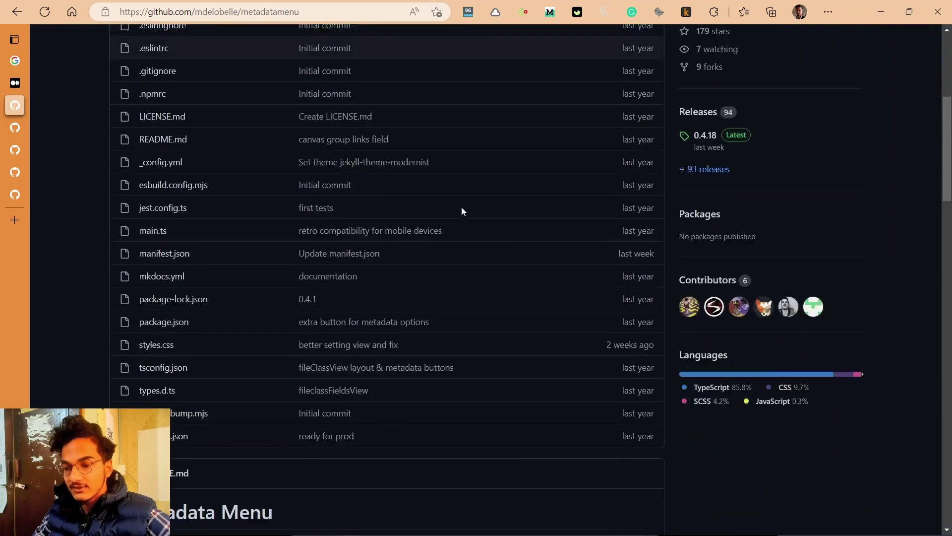
scroll(462, 207, "down", 4)
scroll(462, 207, "down", 2)
scroll(461, 207, "down", 1)
scroll(266, 133, "up", 2)
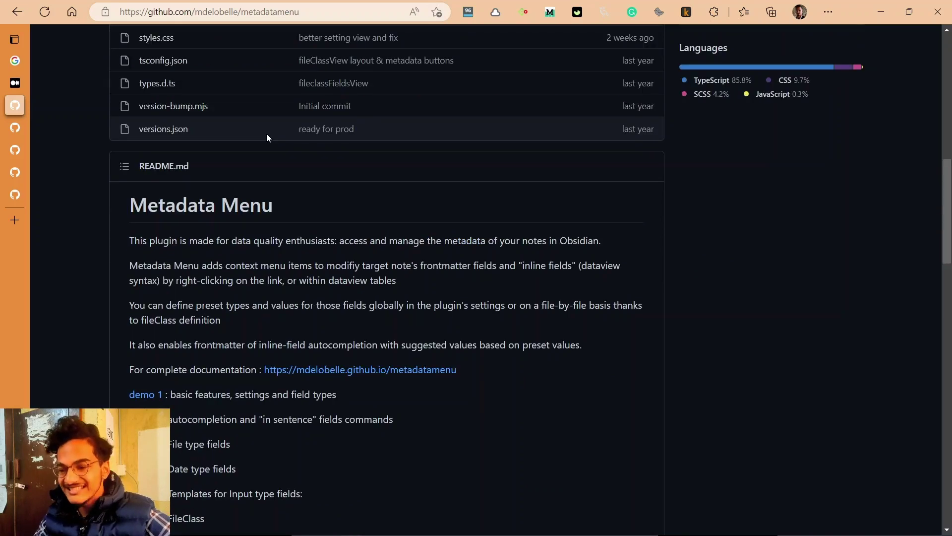
scroll(266, 133, "up", 1)
scroll(264, 138, "up", 3)
scroll(292, 209, "up", 2)
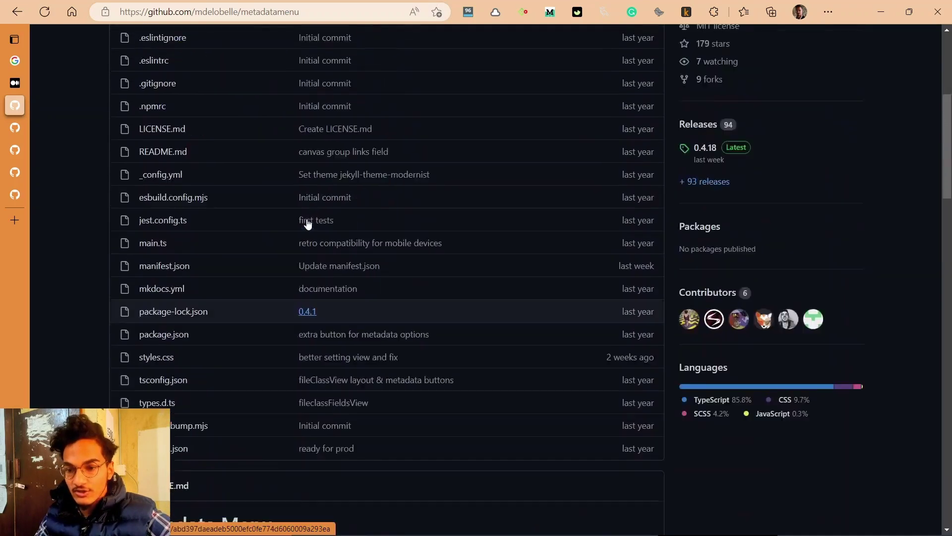
scroll(307, 222, "up", 5)
Move from Metadata Menu to the scambier/obsidian-omnisearch repository
key("ctrl+Tab")
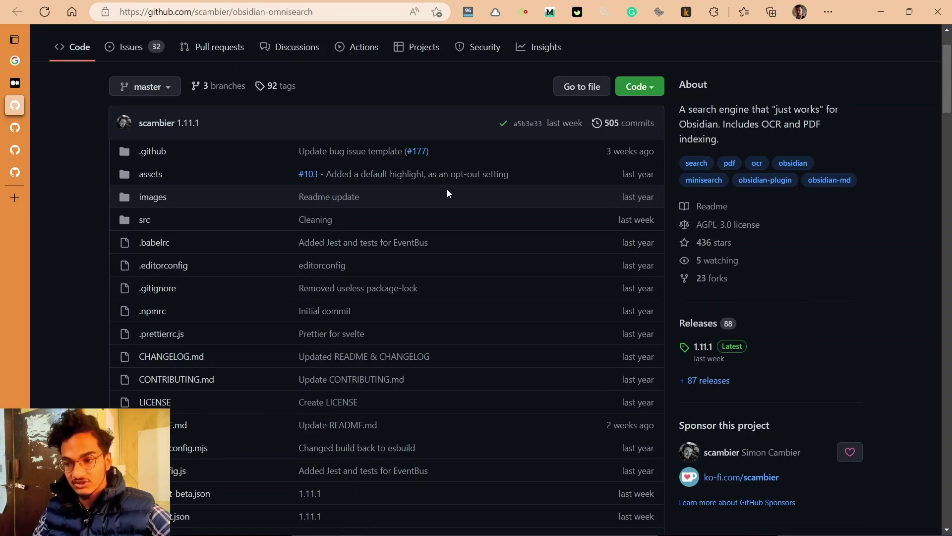
scroll(447, 189, "down", 2)
scroll(447, 190, "down", 1)
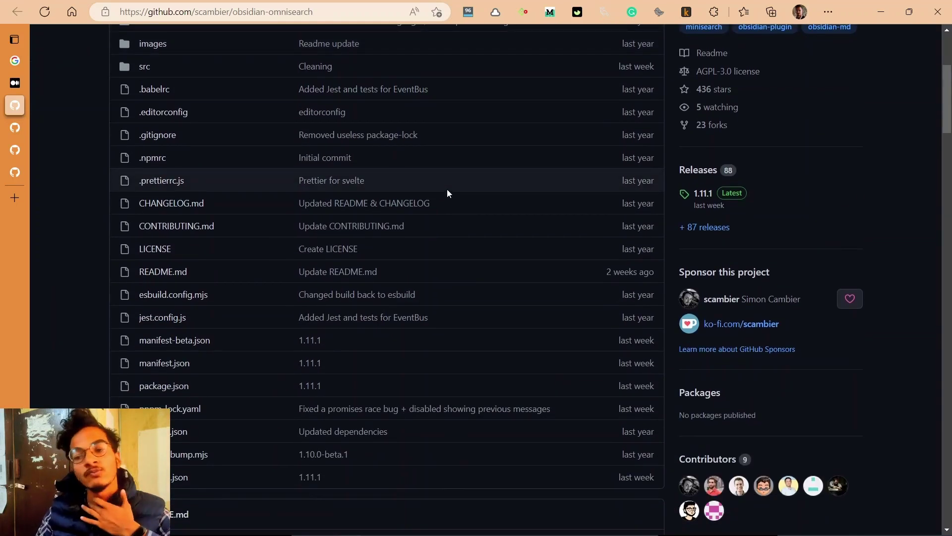
scroll(447, 189, "down", 1)
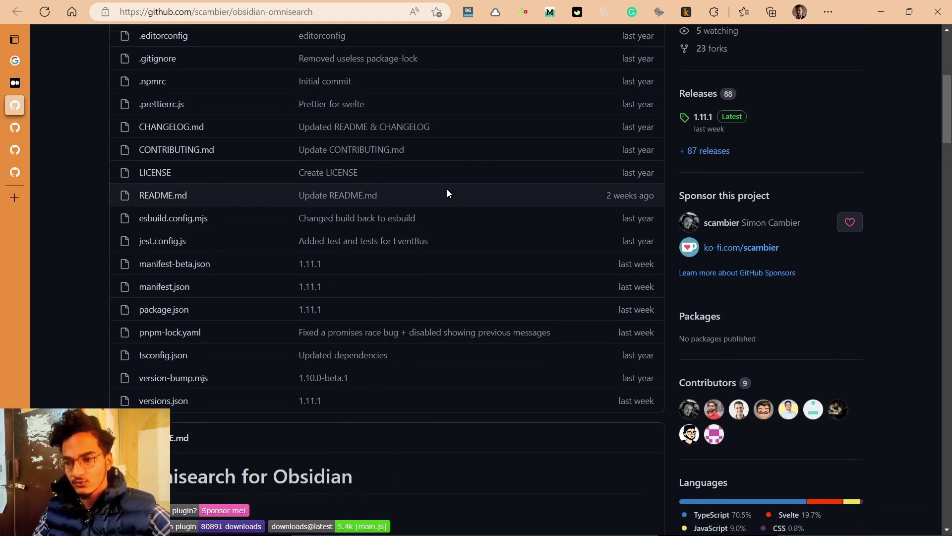
scroll(448, 189, "down", 2)
scroll(448, 189, "down", 1)
scroll(447, 189, "down", 1)
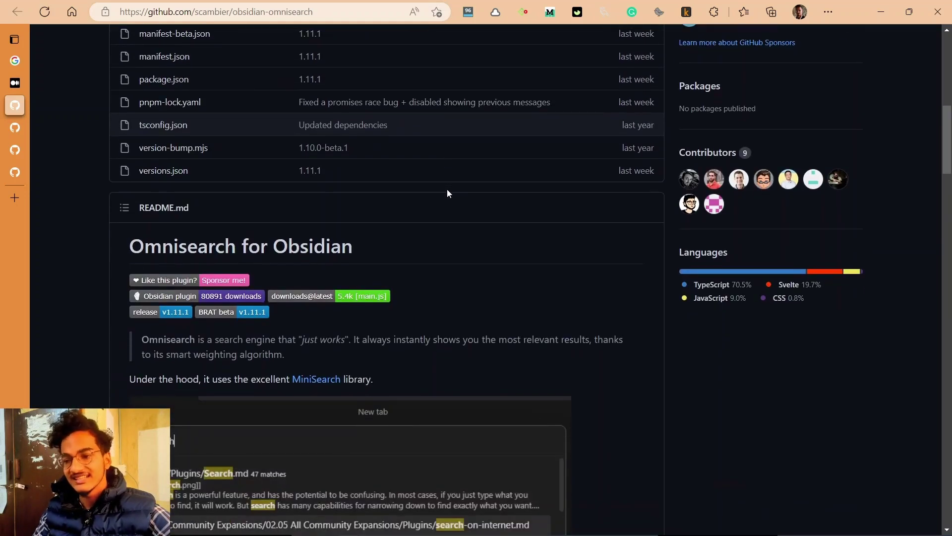
scroll(447, 189, "down", 1)
scroll(447, 189, "down", 1)
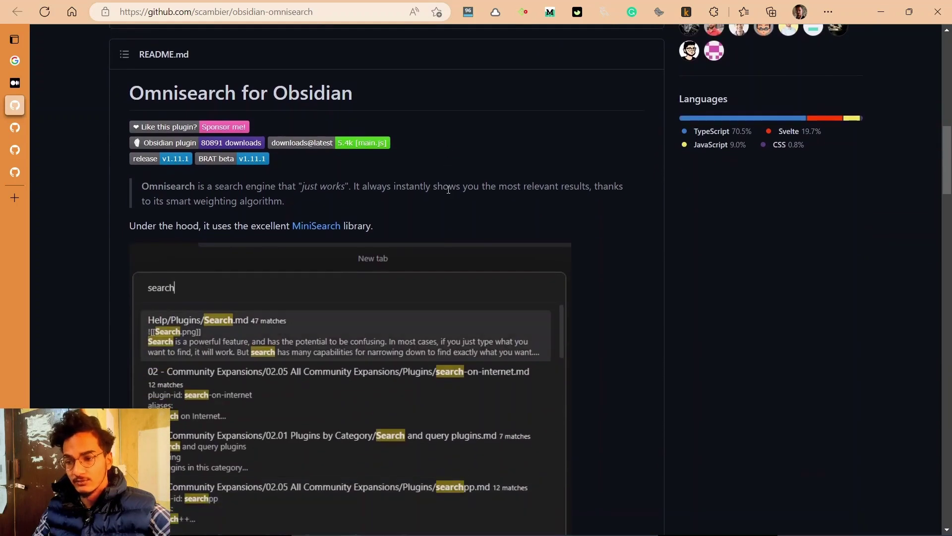
scroll(447, 189, "down", 1)
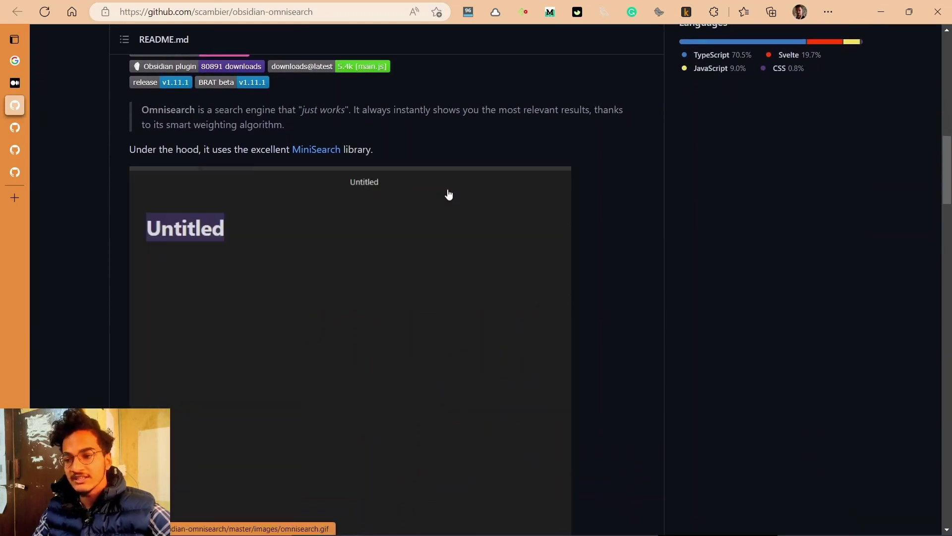
scroll(446, 194, "down", 1)
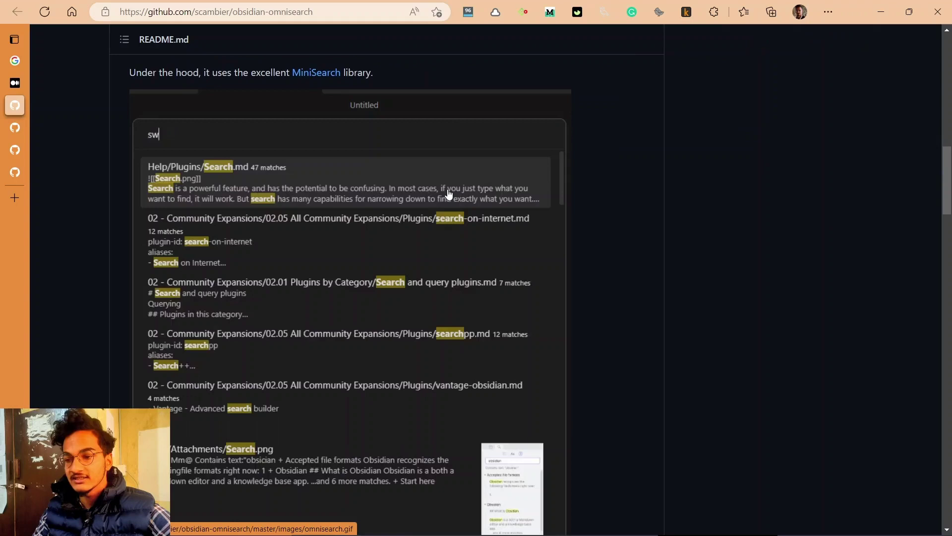
scroll(447, 194, "down", 1)
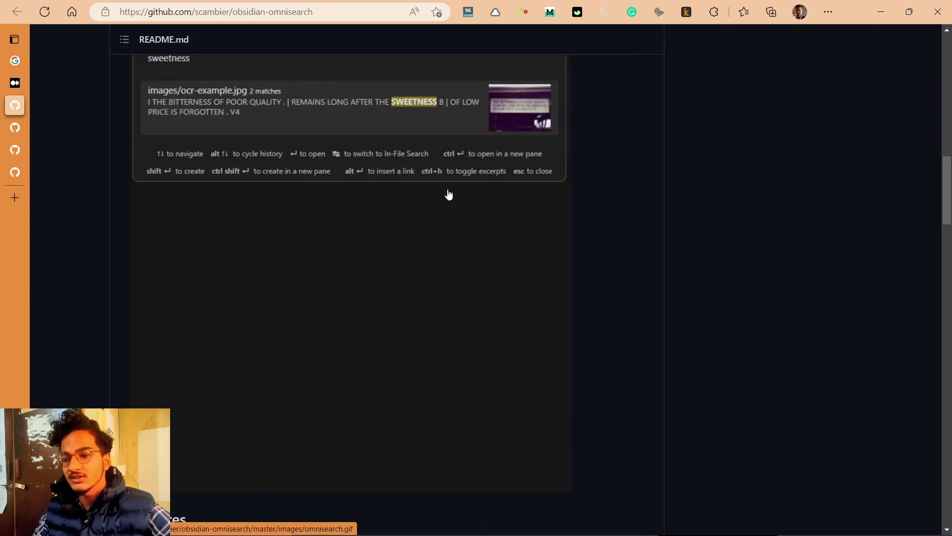
scroll(448, 194, "down", 2)
scroll(448, 194, "down", 2)
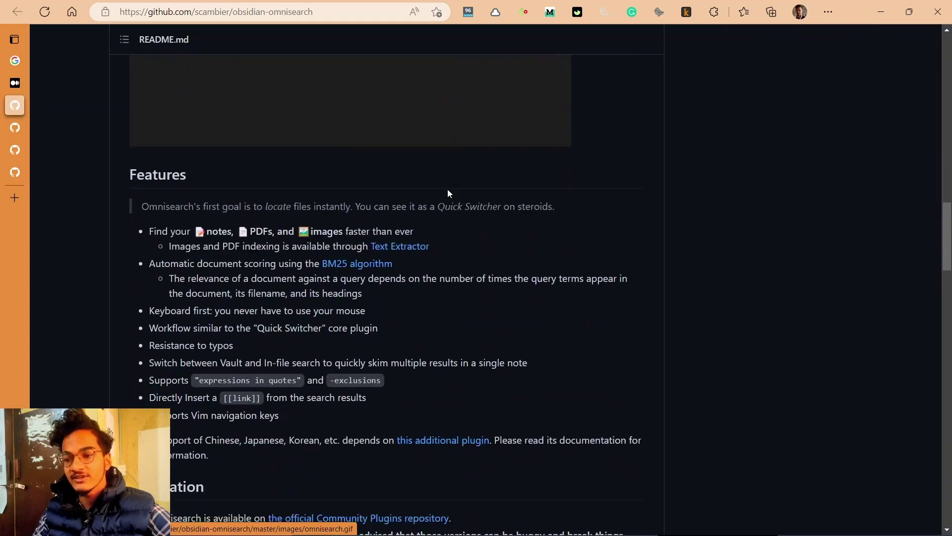
scroll(447, 195, "down", 2)
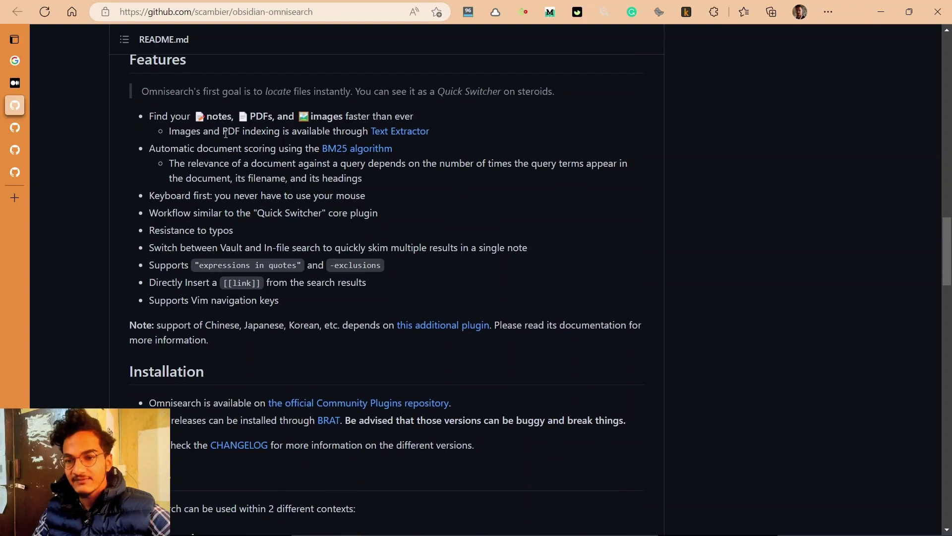
left_click_drag(222, 133, 324, 133)
left_click(347, 134)
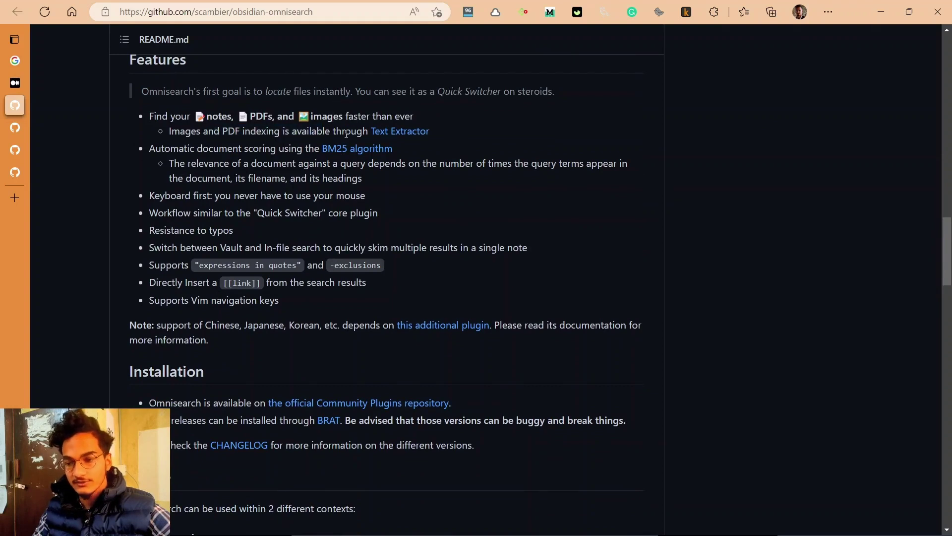
left_click_drag(170, 116, 350, 116)
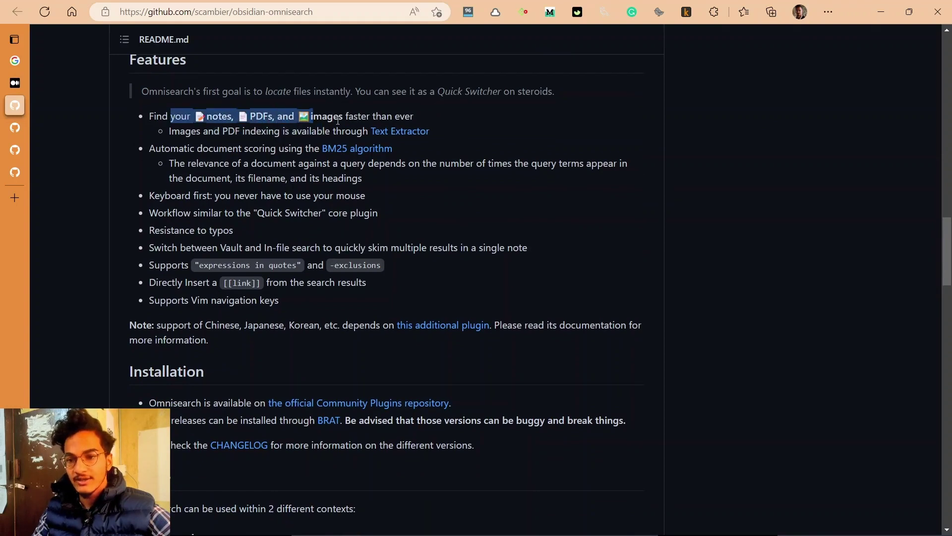
left_click(383, 119)
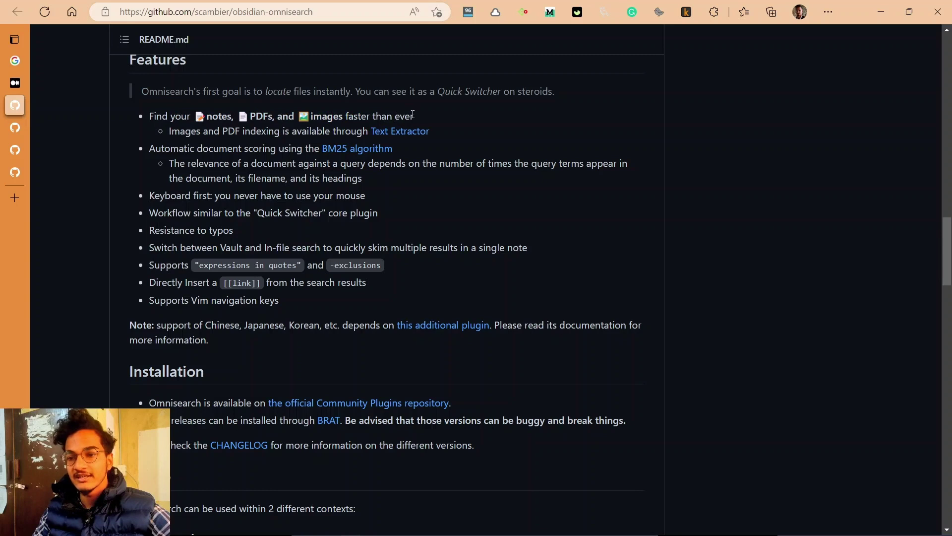
double_click(406, 116)
left_click_drag(406, 116, 160, 116)
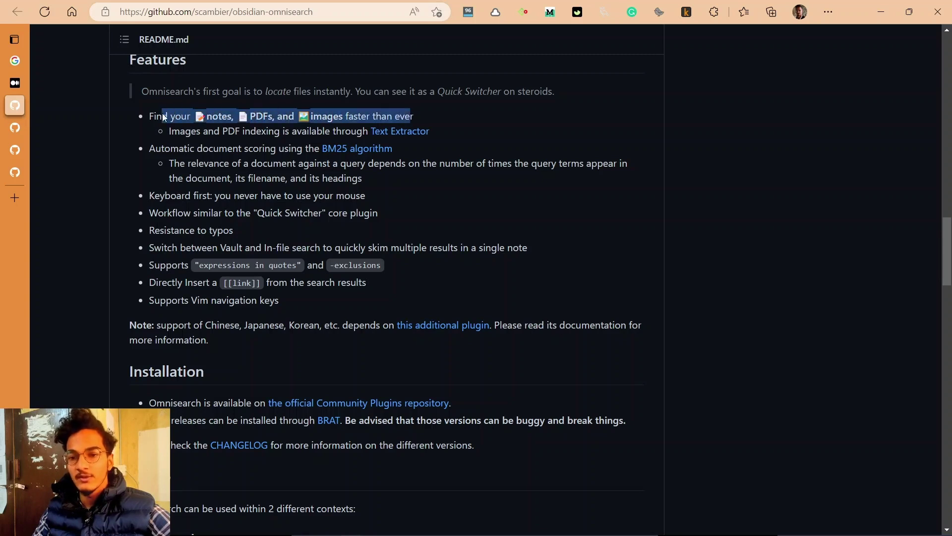
left_click(158, 115)
Go to the obsidian-projects repository, then on to vrtmrz/obsidian-livesync
key("ctrl+Tab")
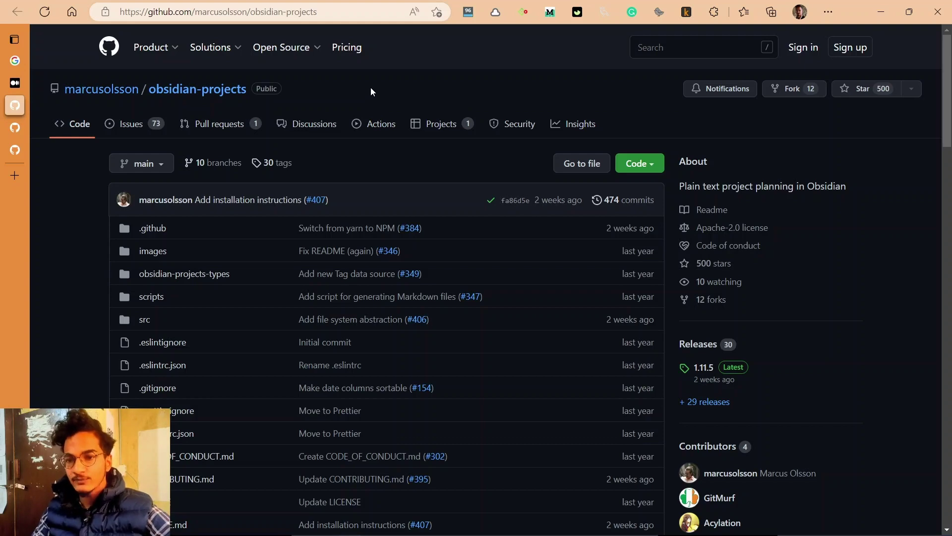
scroll(370, 86, "down", 3)
scroll(368, 87, "down", 3)
scroll(368, 93, "down", 3)
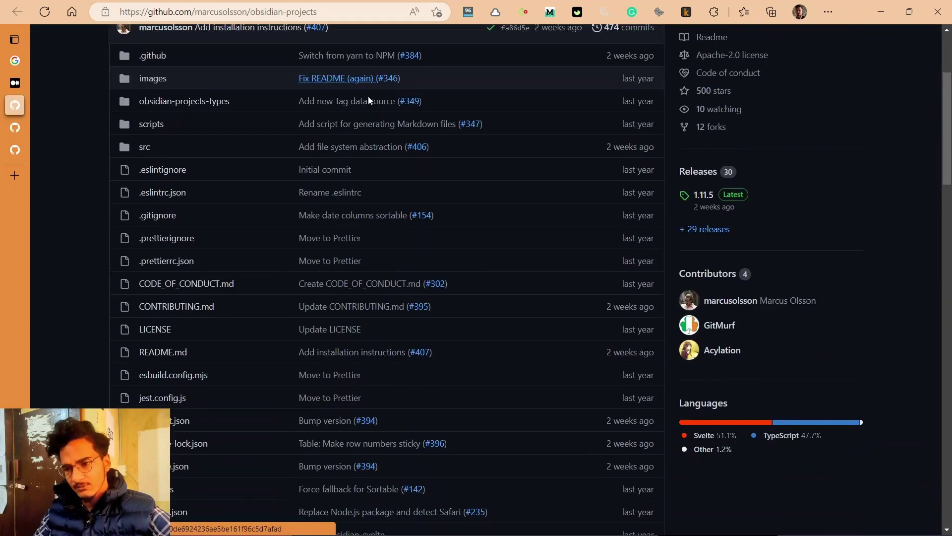
scroll(370, 97, "down", 3)
scroll(372, 101, "down", 3)
scroll(434, 191, "down", 5)
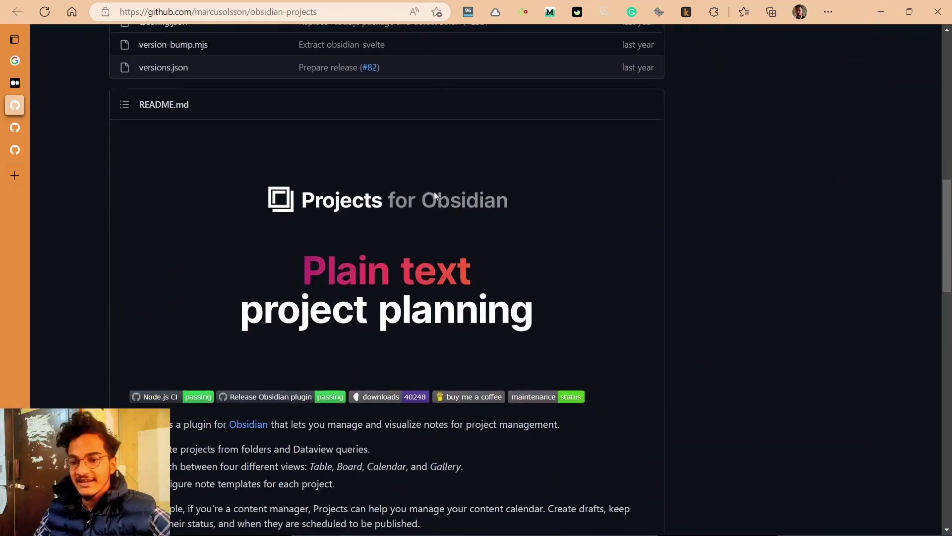
scroll(434, 192, "down", 2)
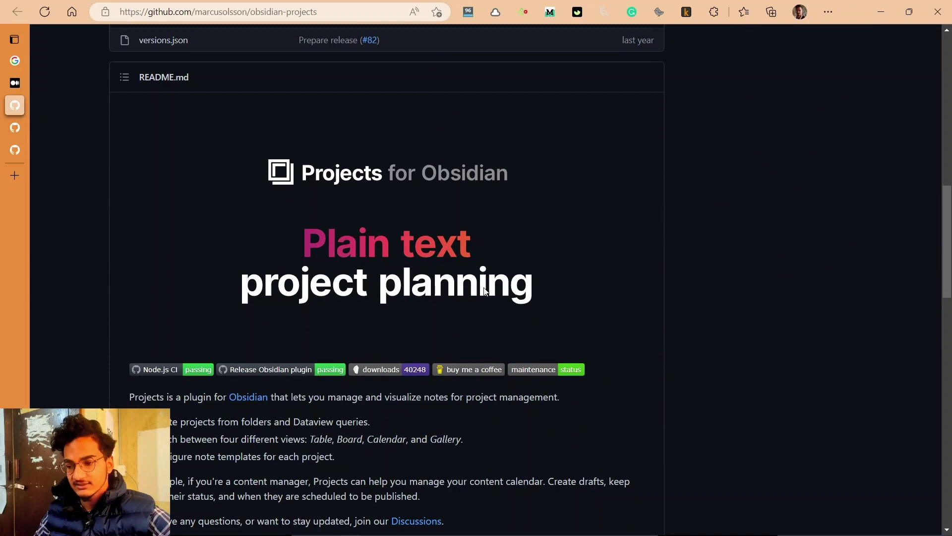
scroll(264, 172, "up", 6)
scroll(264, 171, "up", 5)
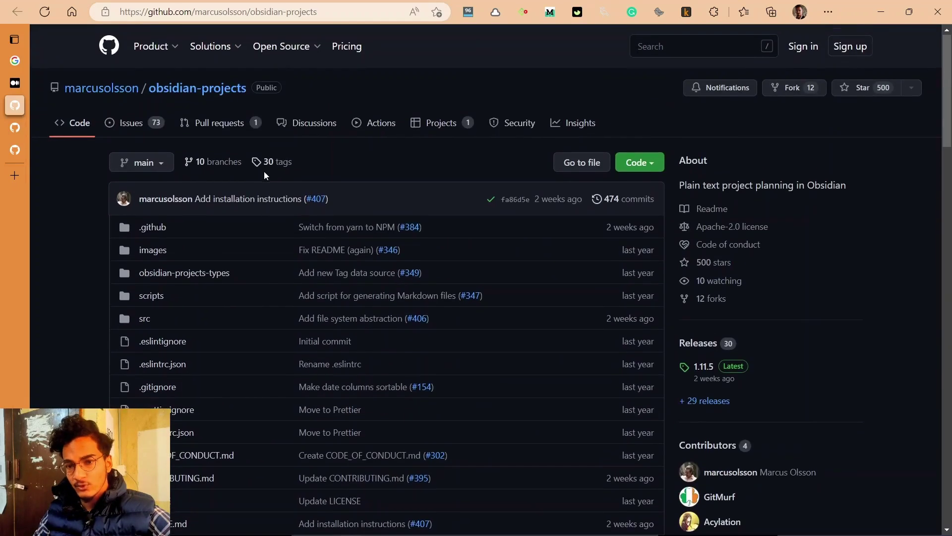
scroll(264, 171, "down", 5)
scroll(264, 177, "down", 1)
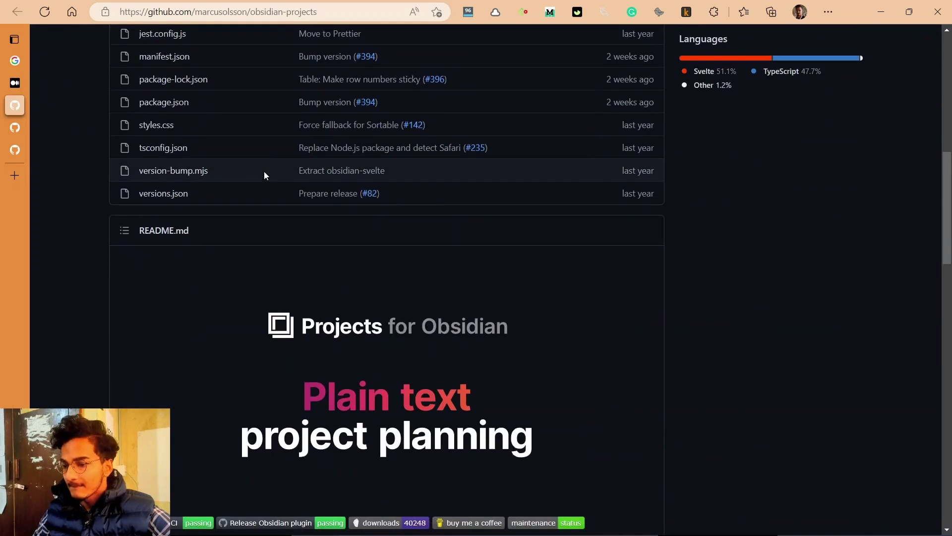
scroll(264, 176, "down", 2)
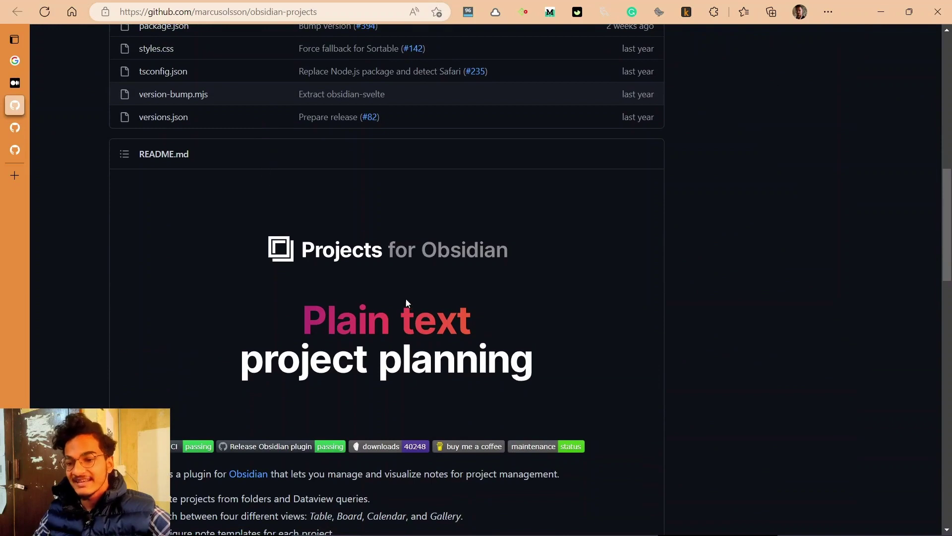
scroll(467, 319, "down", 3)
scroll(468, 319, "down", 3)
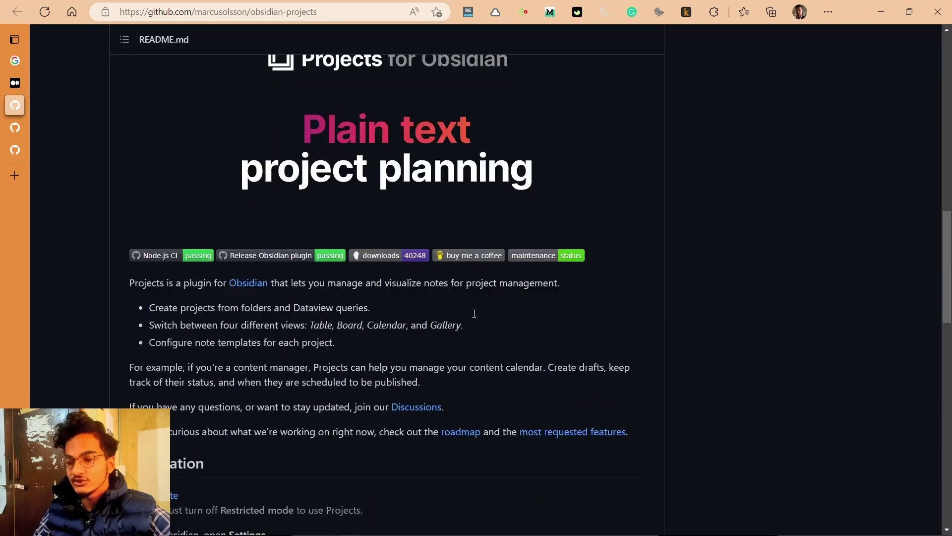
scroll(474, 313, "down", 1)
scroll(473, 314, "down", 1)
scroll(473, 312, "down", 1)
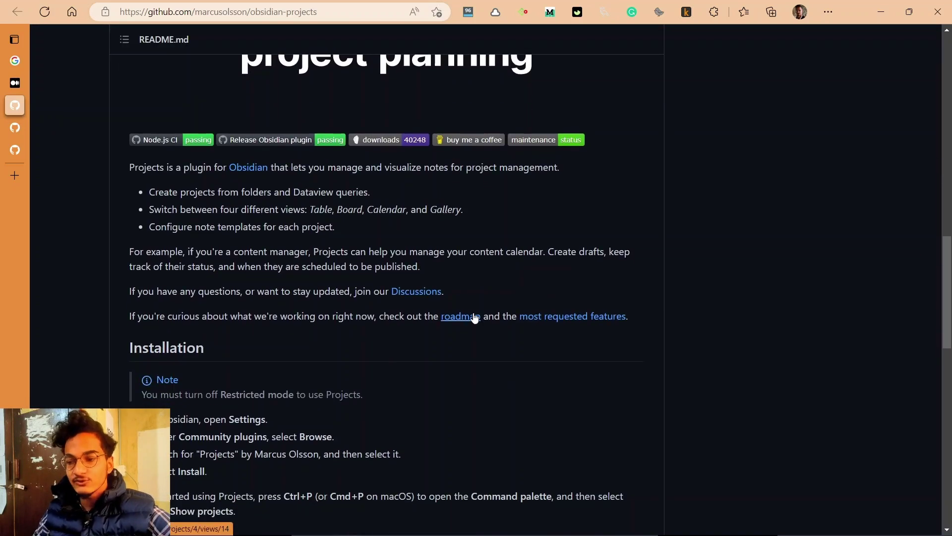
scroll(473, 318, "down", 1)
scroll(473, 317, "down", 1)
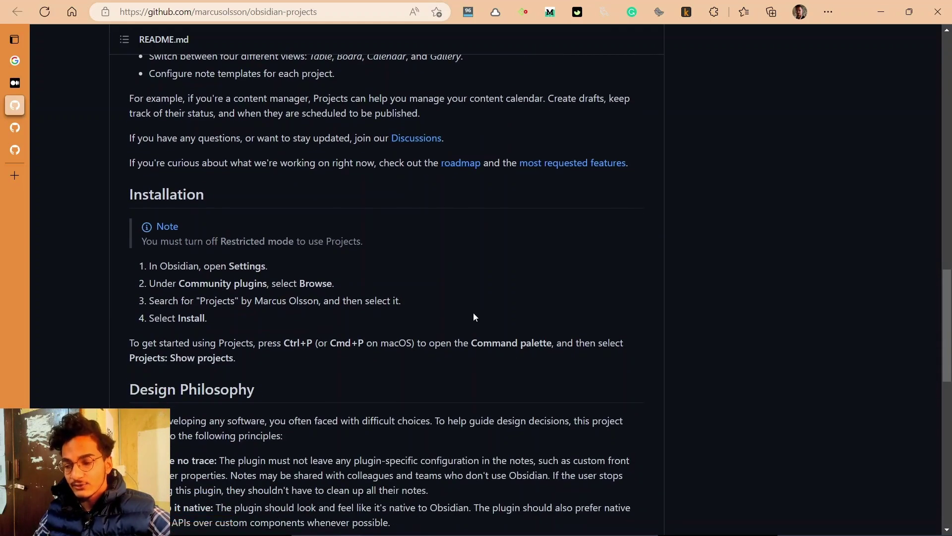
scroll(473, 312, "down", 3)
scroll(474, 312, "down", 1)
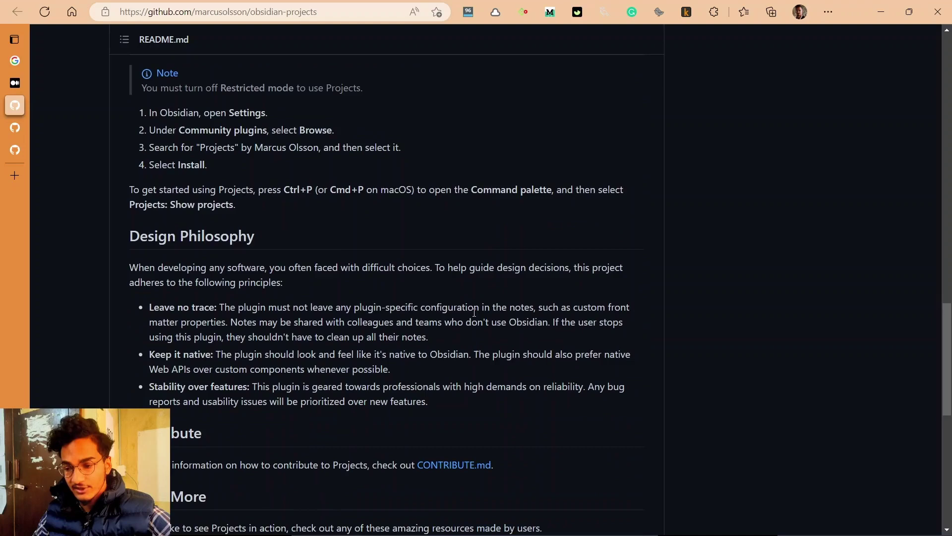
scroll(473, 313, "down", 1)
scroll(474, 313, "down", 1)
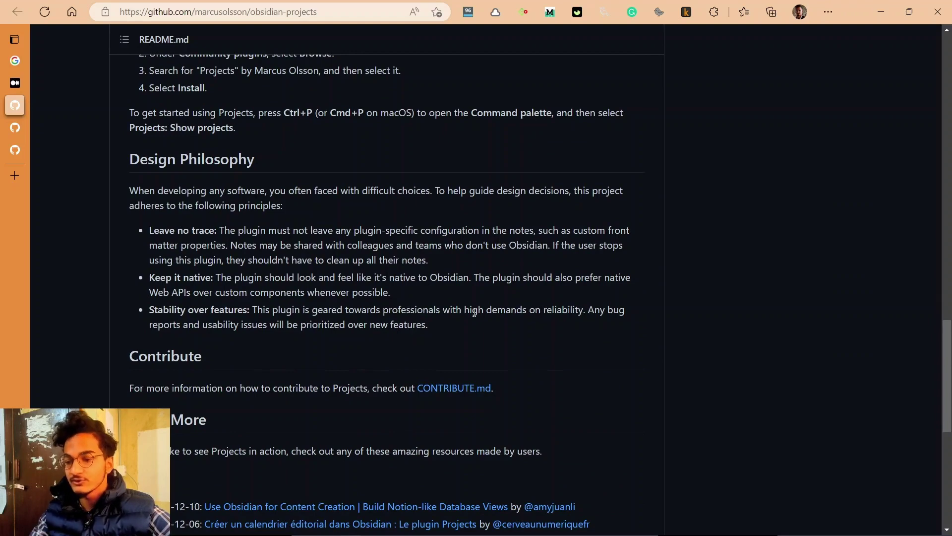
scroll(473, 313, "up", 1)
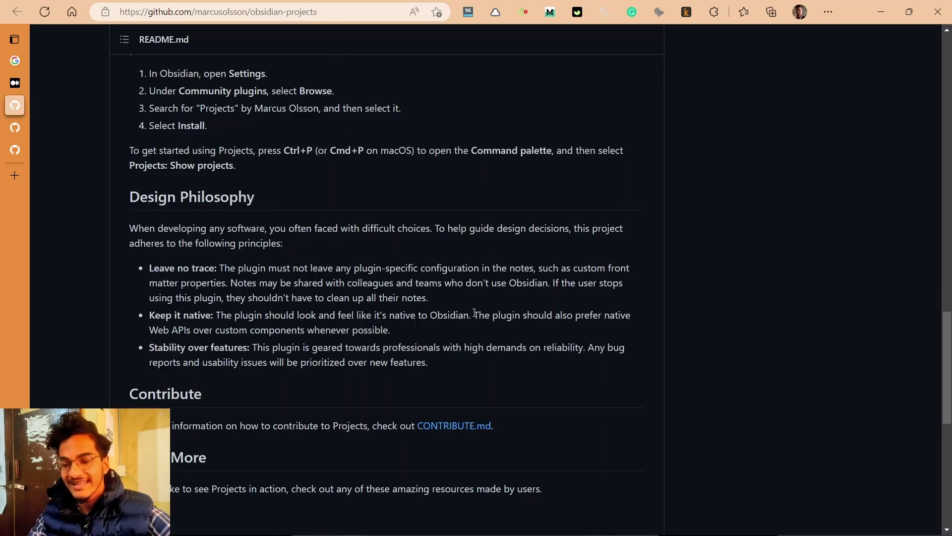
key("ctrl+Tab")
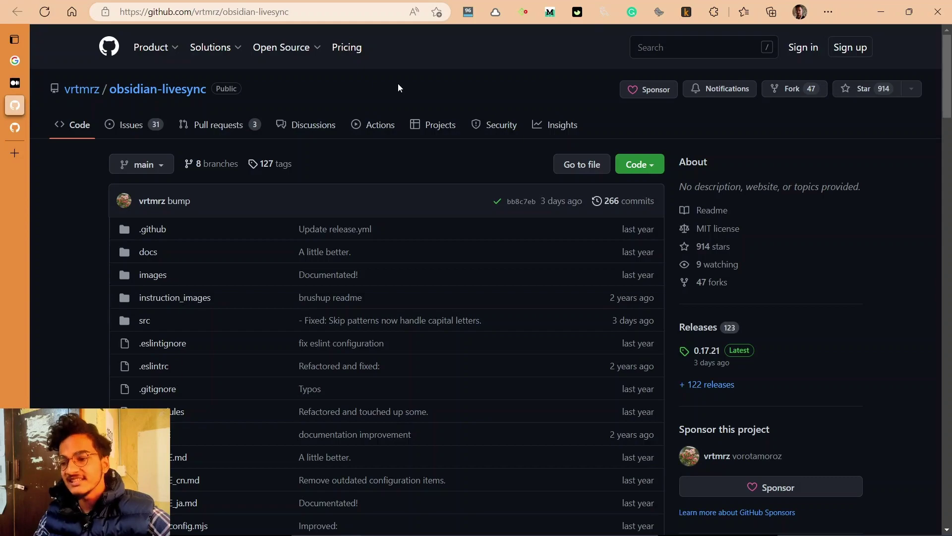
scroll(563, 165, "down", 2)
scroll(563, 164, "down", 6)
scroll(527, 179, "down", 3)
scroll(528, 178, "down", 3)
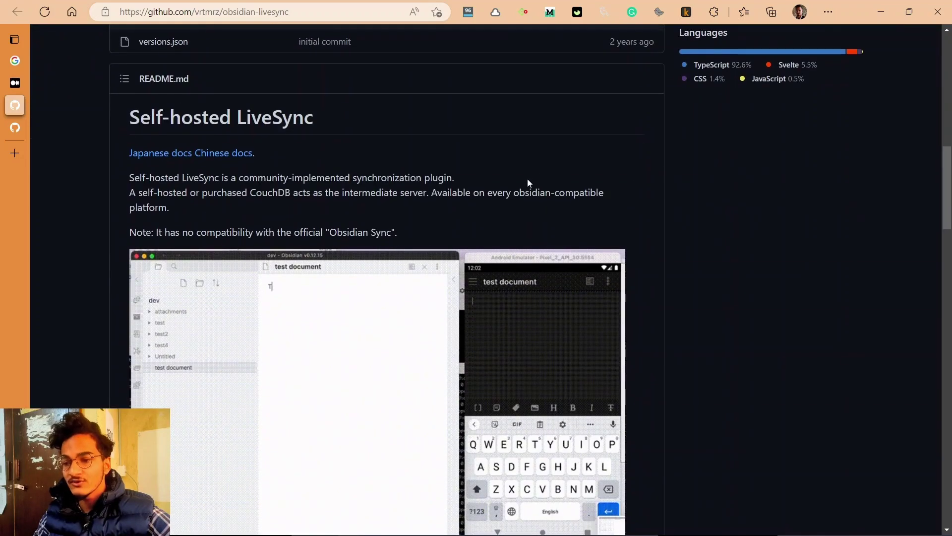
scroll(528, 179, "down", 4)
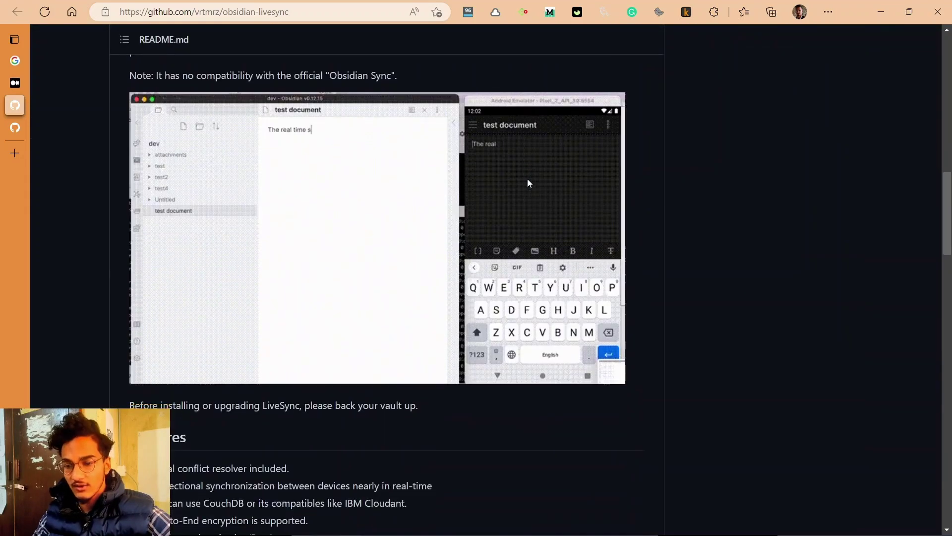
scroll(527, 178, "down", 6)
scroll(527, 179, "up", 3)
scroll(528, 179, "up", 2)
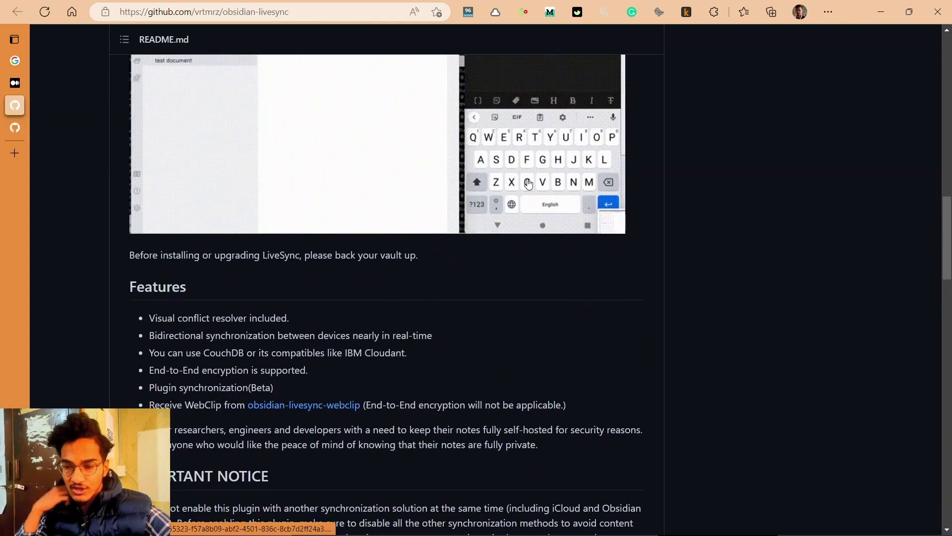
scroll(528, 183, "up", 3)
scroll(527, 184, "up", 4)
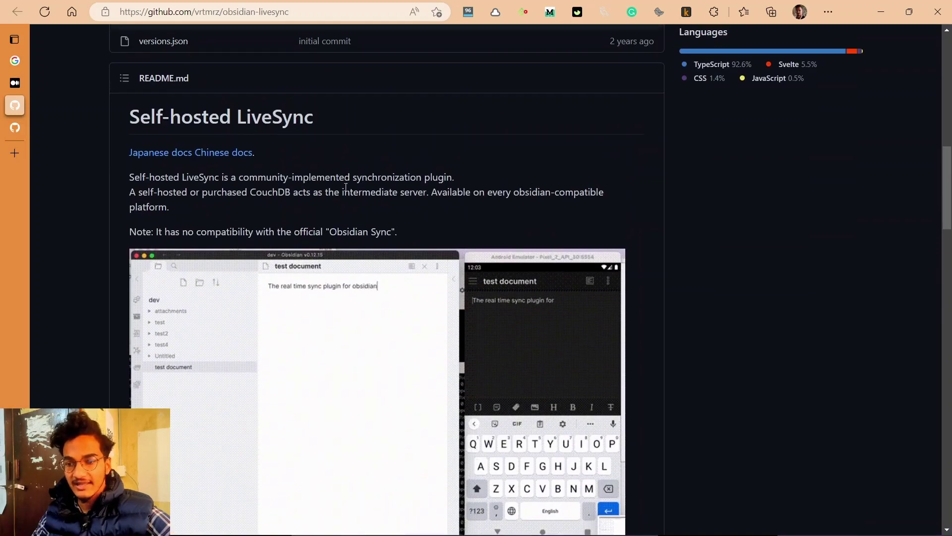
left_click_drag(352, 178, 382, 201)
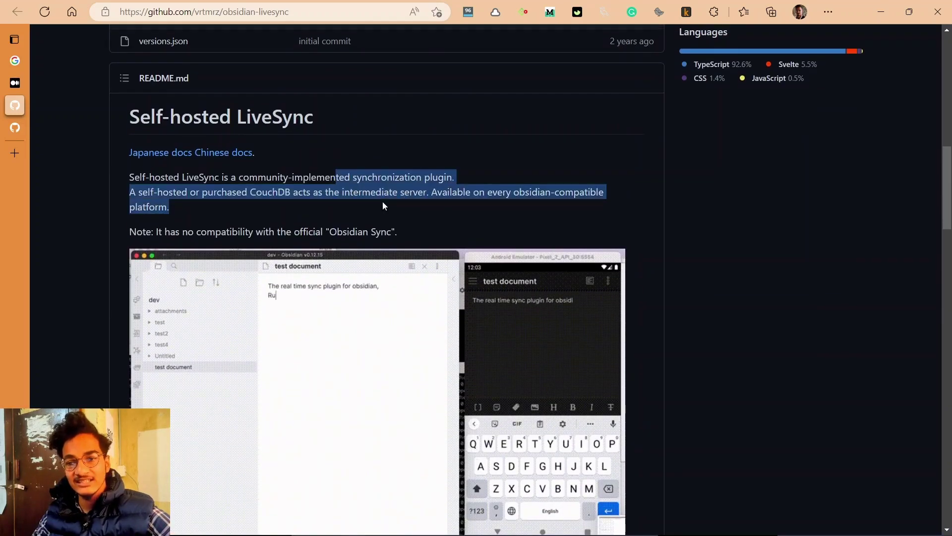
left_click(364, 221)
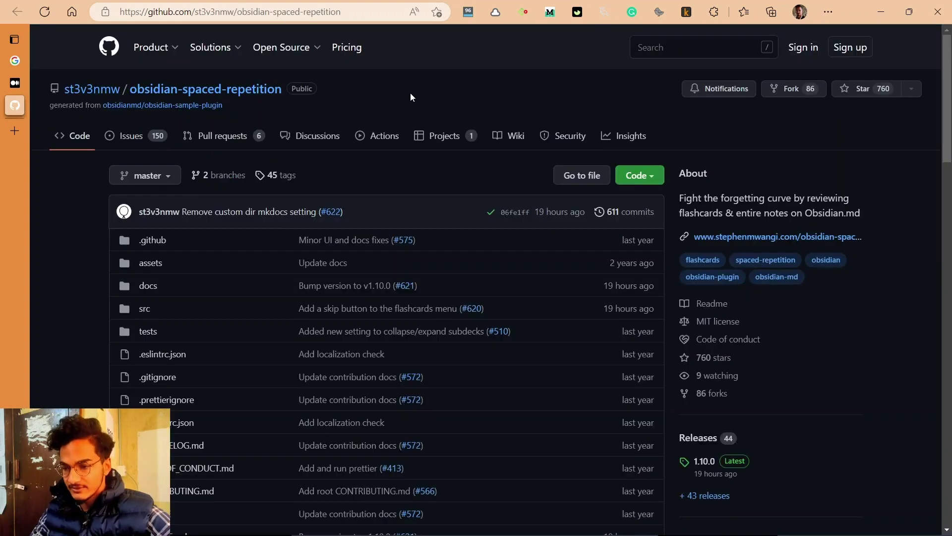
scroll(410, 97, "down", 3)
scroll(411, 100, "down", 2)
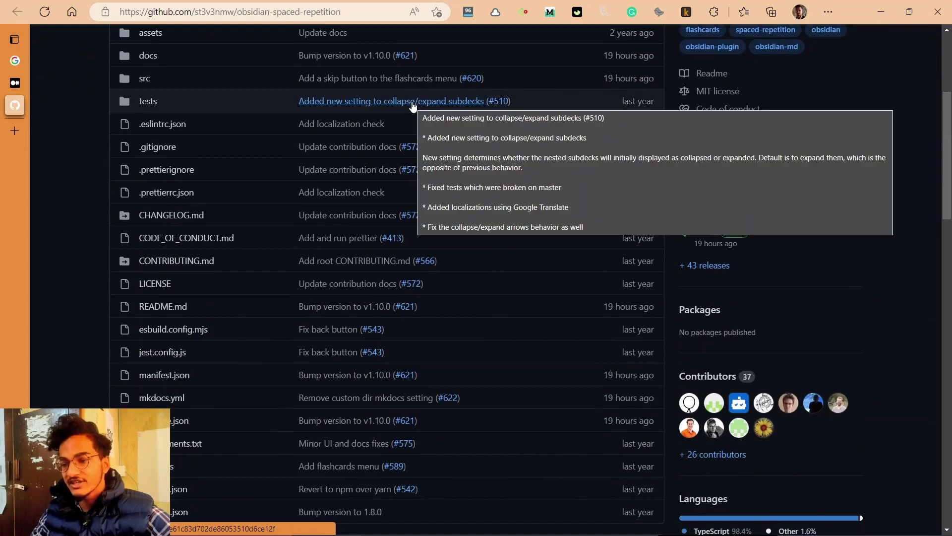
scroll(413, 107, "down", 3)
scroll(400, 180, "down", 3)
scroll(395, 208, "down", 3)
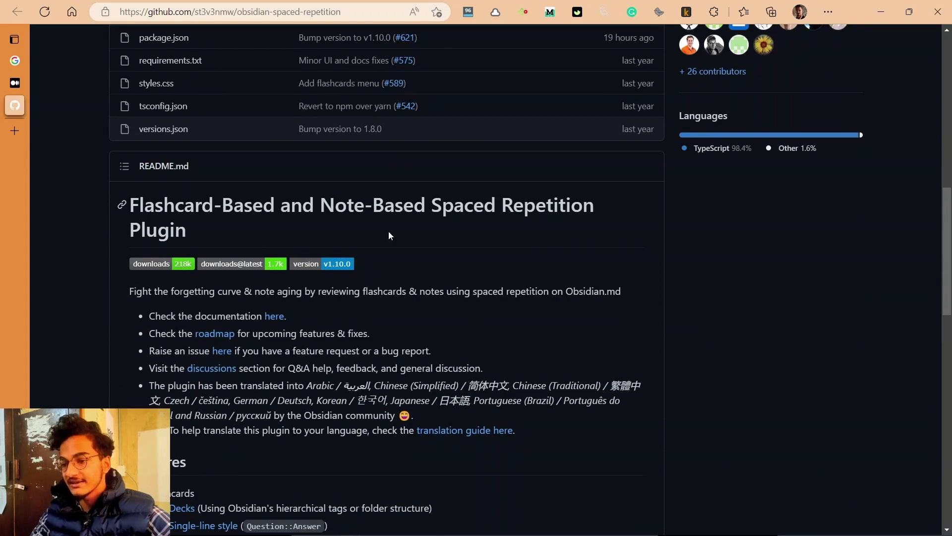
scroll(389, 232, "down", 1)
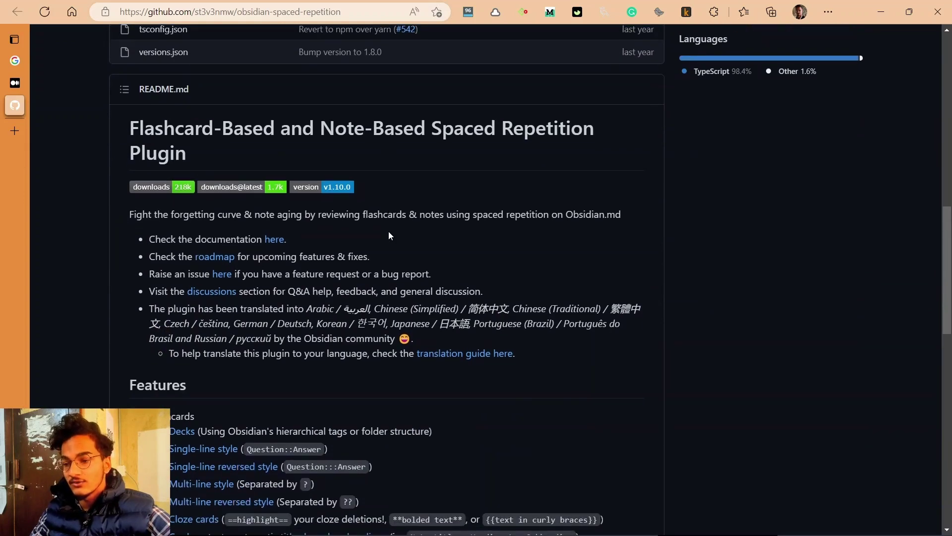
scroll(388, 232, "down", 2)
scroll(389, 232, "down", 1)
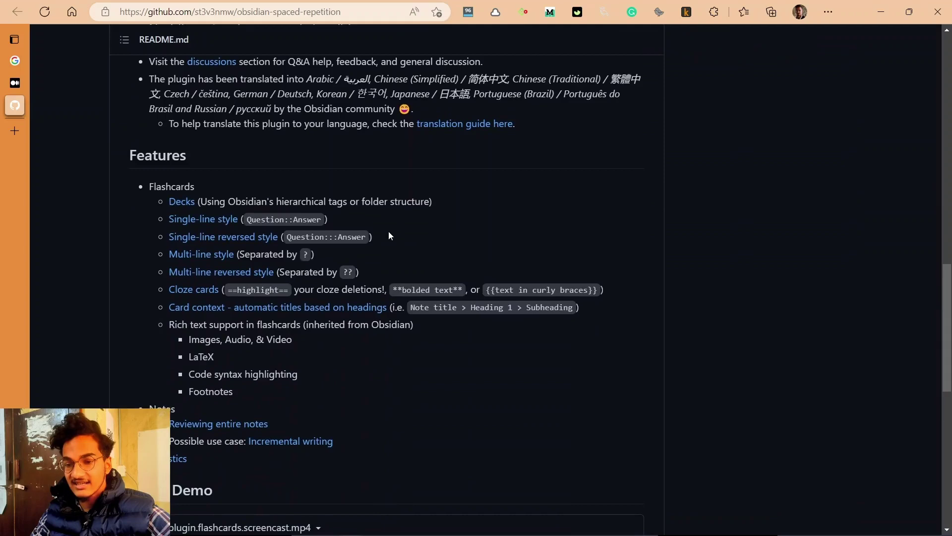
scroll(388, 231, "up", 2)
scroll(409, 253, "up", 1)
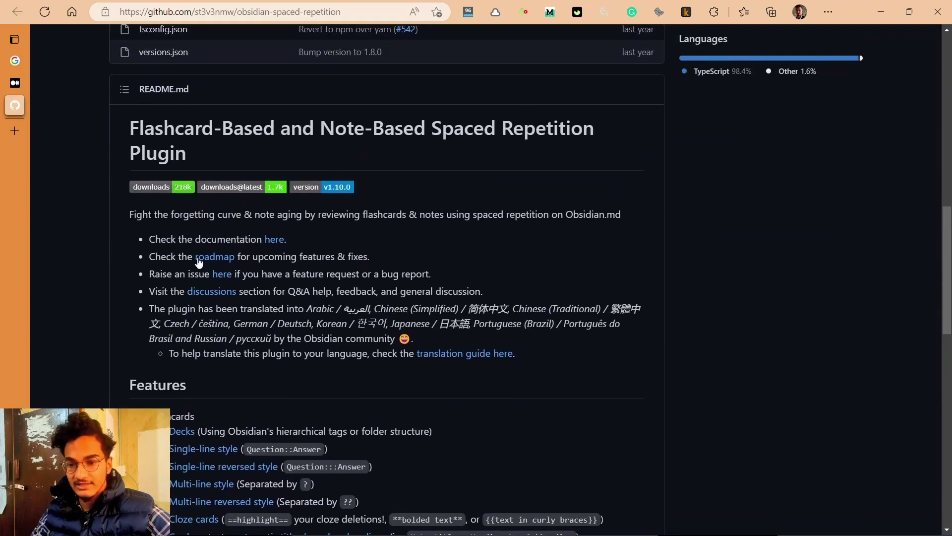
Leave the spaced-repetition README for the obsidian42-strange-new-worlds repository tab
key("ctrl+Tab")
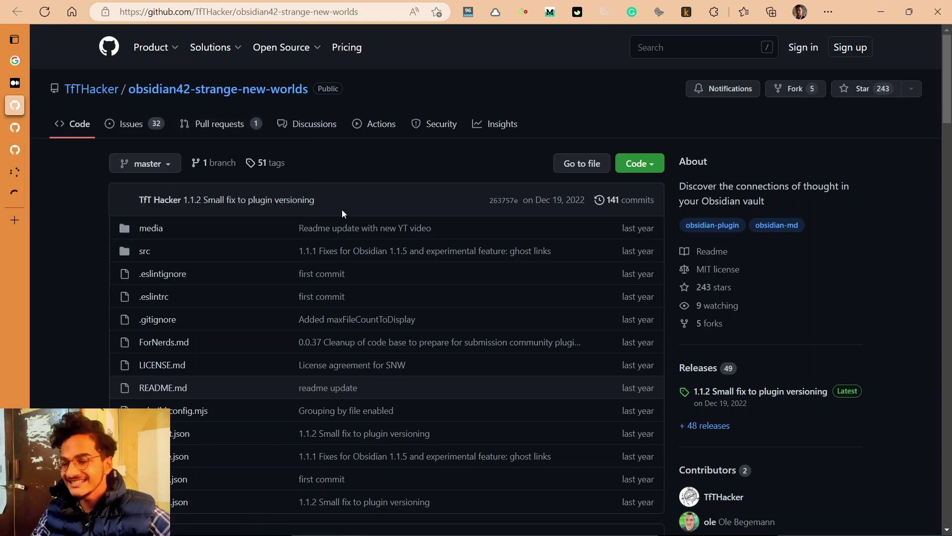
scroll(342, 210, "down", 3)
scroll(341, 209, "down", 3)
scroll(341, 210, "down", 1)
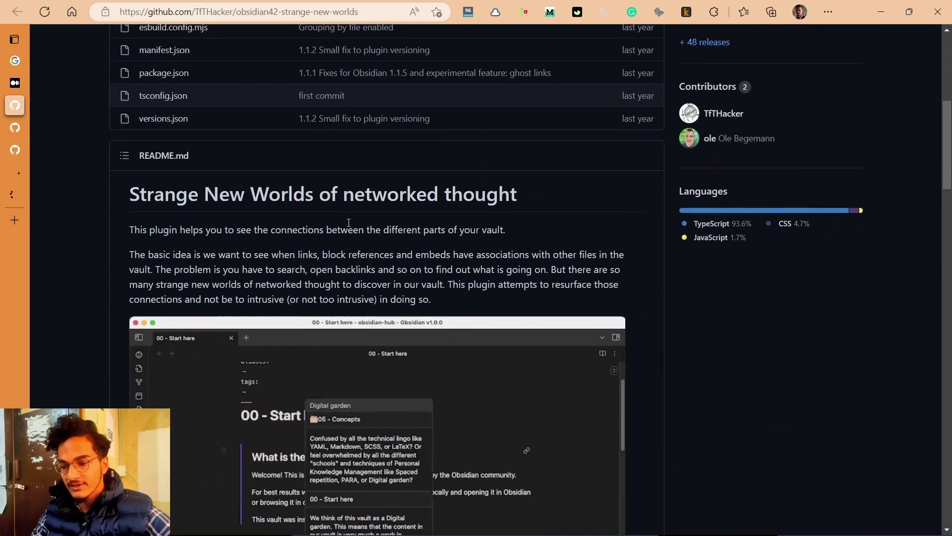
scroll(348, 223, "down", 3)
scroll(349, 223, "down", 4)
scroll(420, 249, "down", 1)
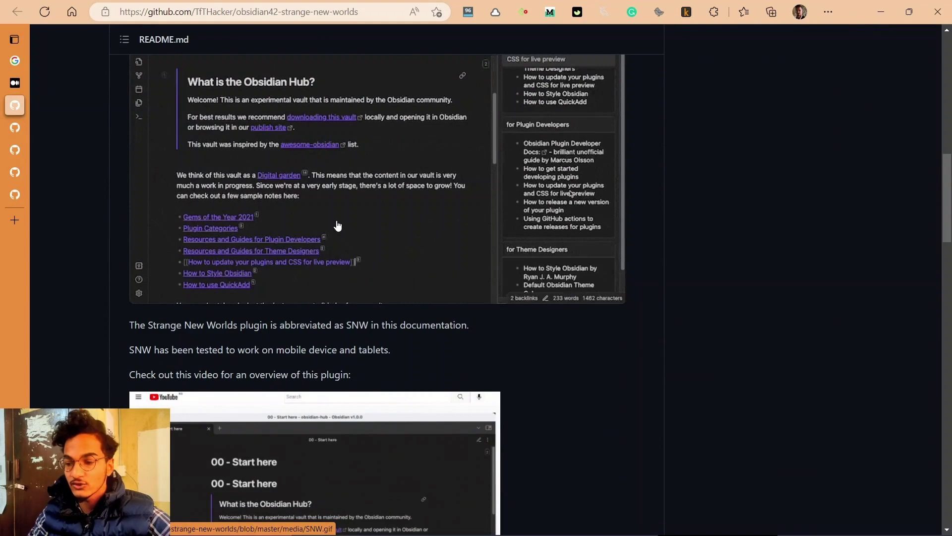
scroll(337, 227, "up", 2)
scroll(341, 209, "up", 2)
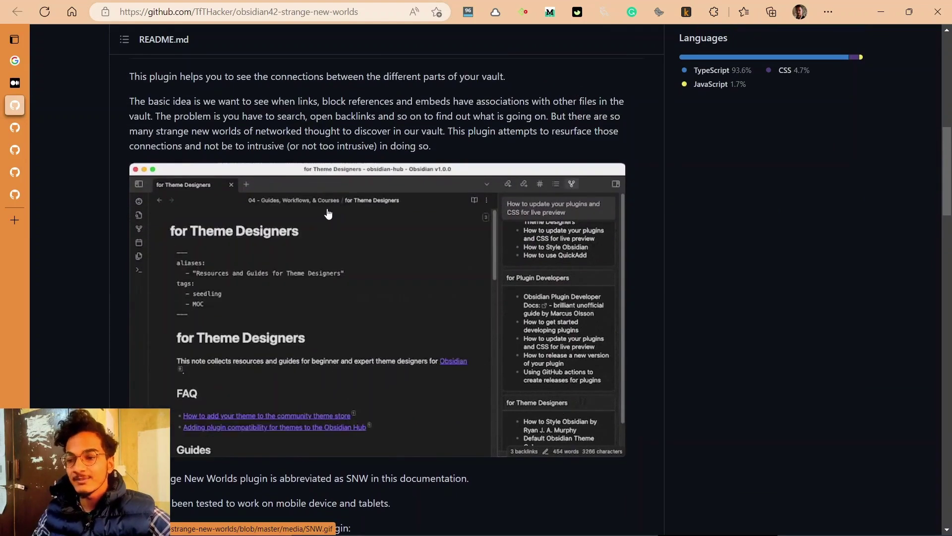
scroll(328, 193, "down", 1)
scroll(328, 193, "down", 1)
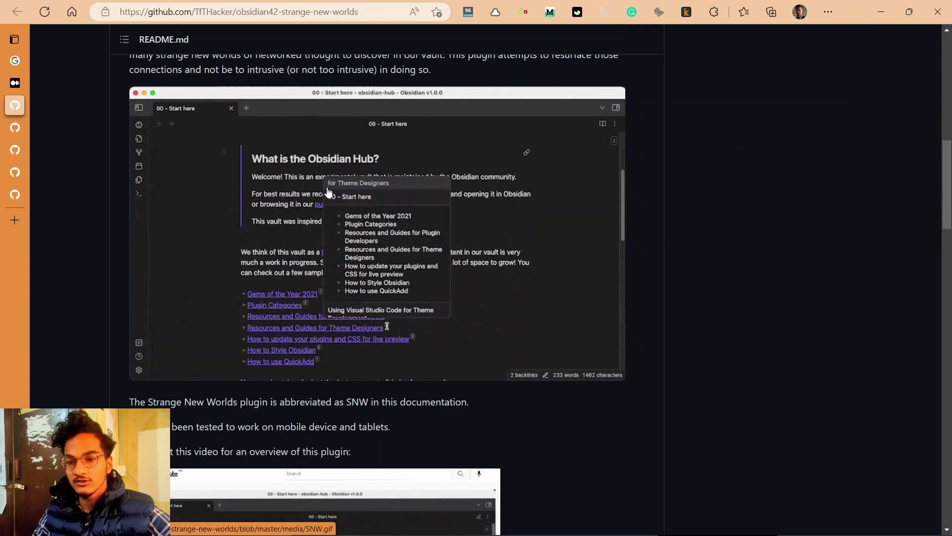
scroll(316, 182, "down", 5)
scroll(316, 182, "down", 3)
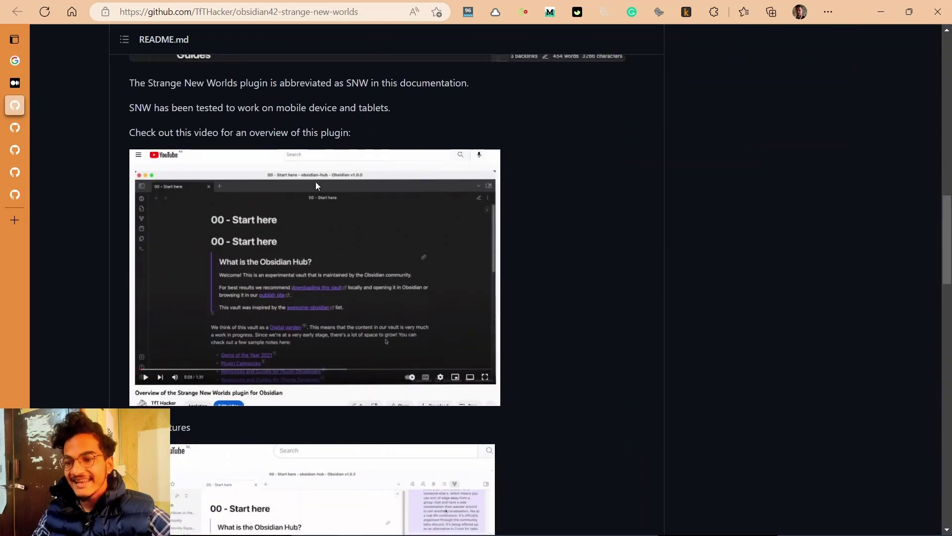
scroll(316, 182, "down", 3)
scroll(316, 182, "down", 3)
scroll(316, 182, "down", 2)
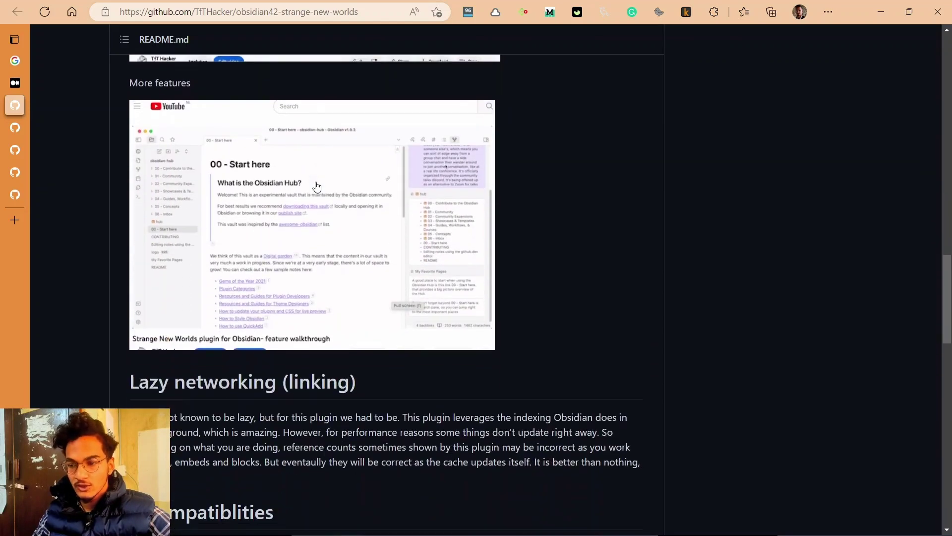
scroll(315, 185, "down", 4)
scroll(315, 185, "down", 2)
scroll(315, 185, "up", 4)
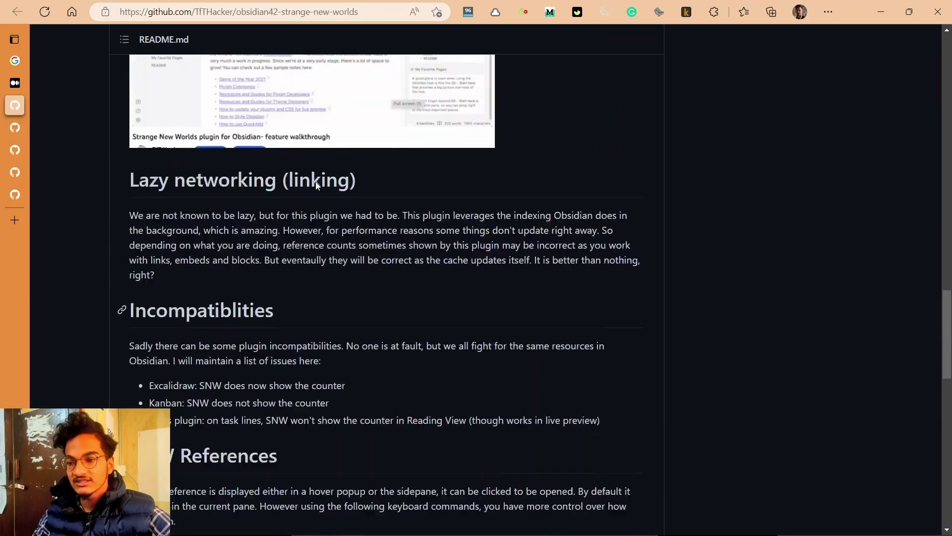
scroll(316, 185, "up", 5)
Leave the Strange New Worlds README for the obsidian_supercharged_links repository tab
key("ctrl+Tab")
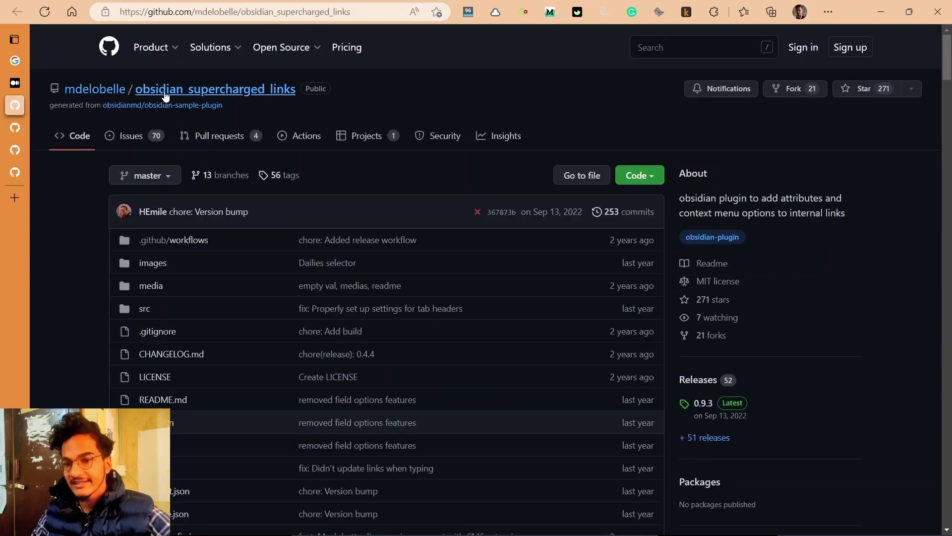
scroll(404, 93, "down", 4)
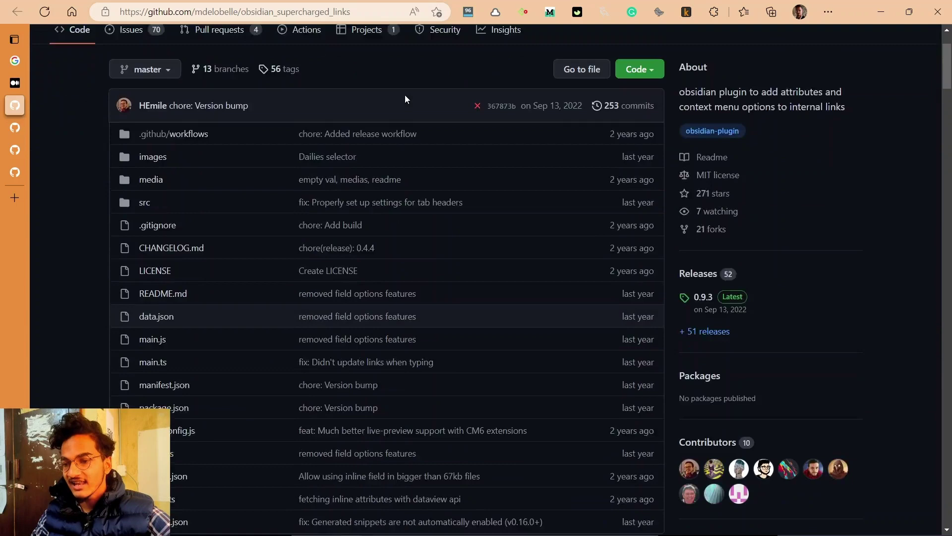
scroll(402, 149, "down", 5)
scroll(398, 196, "down", 5)
scroll(388, 158, "down", 1)
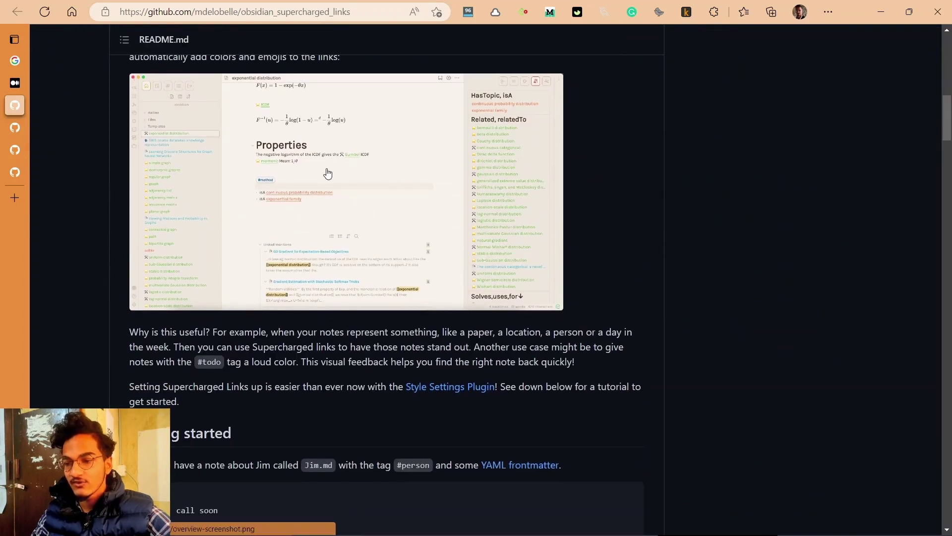
View the Supercharged Links overview screenshot at full size, then return to the README
left_click(286, 198)
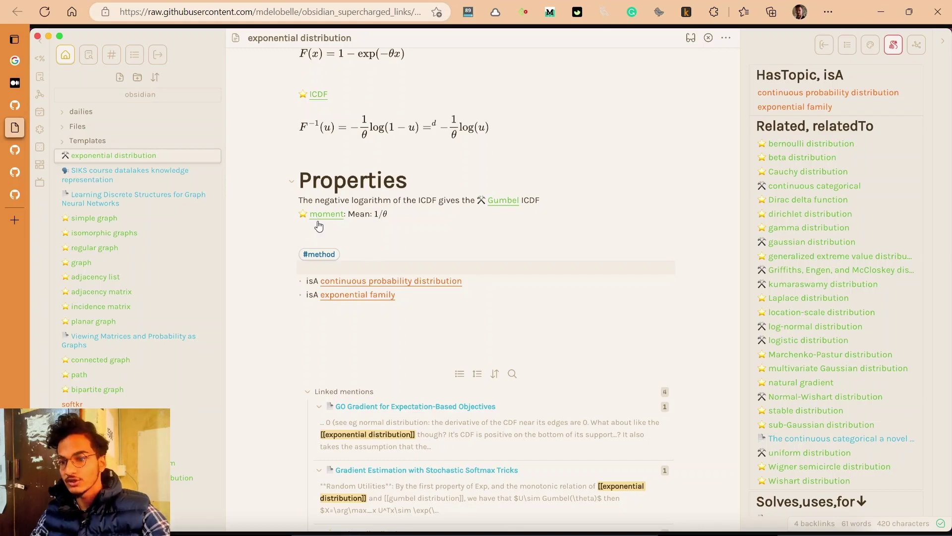
key("alt+Left")
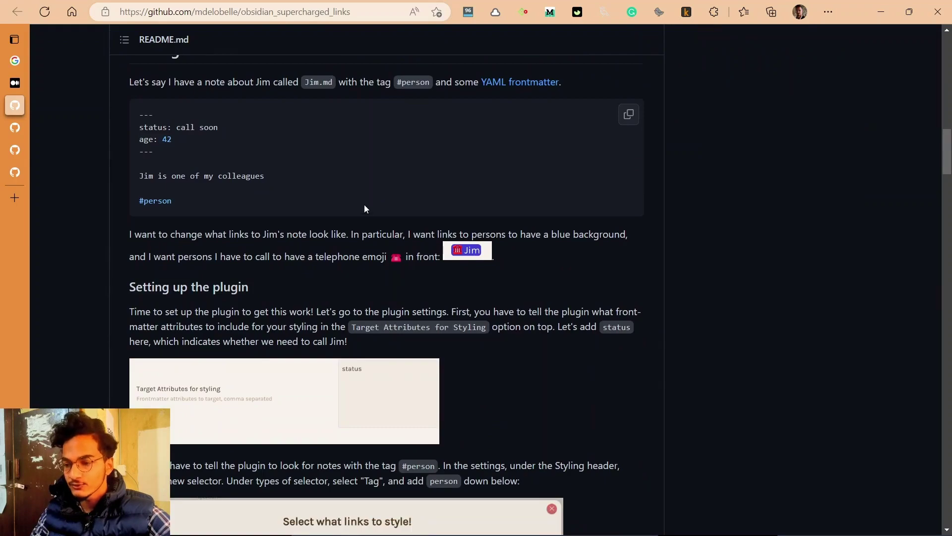
scroll(381, 187, "down", 5)
scroll(364, 205, "down", 5)
scroll(297, 209, "down", 5)
scroll(291, 215, "down", 5)
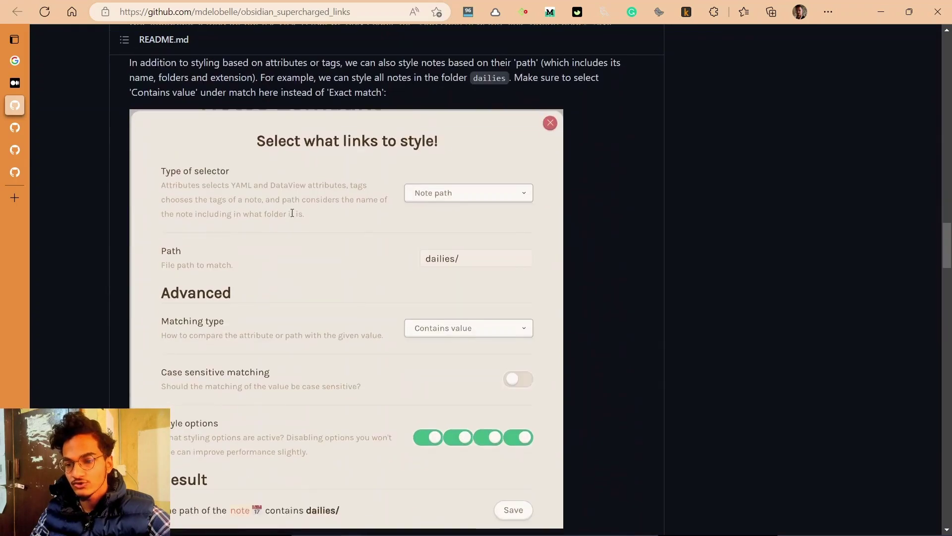
scroll(292, 214, "down", 5)
scroll(291, 215, "down", 5)
key("ctrl+Tab")
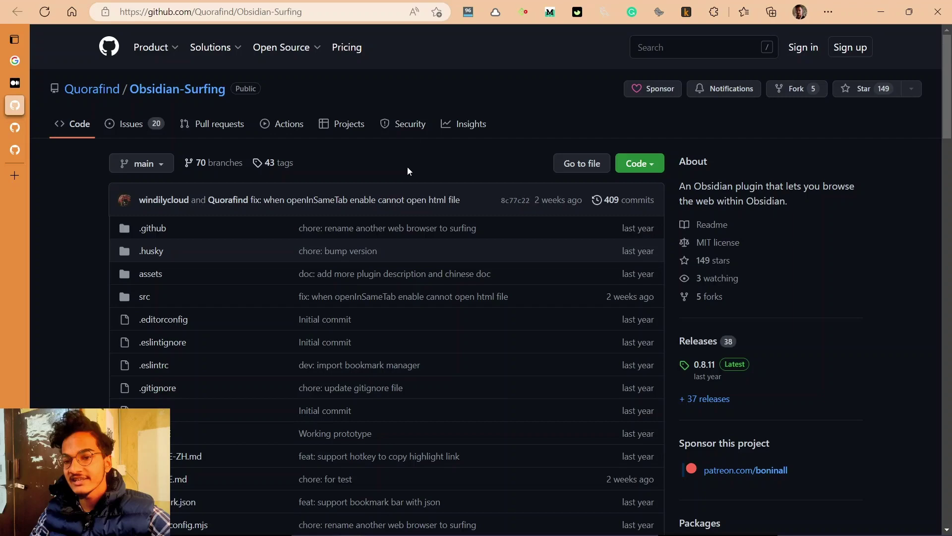
scroll(439, 70, "down", 2)
scroll(439, 70, "up", 1)
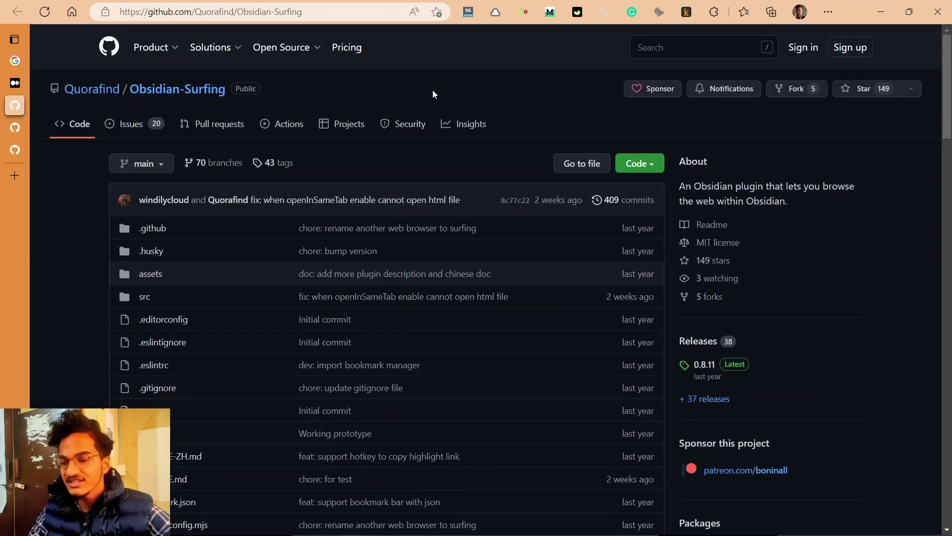
scroll(432, 90, "down", 2)
scroll(434, 90, "up", 2)
scroll(434, 90, "down", 3)
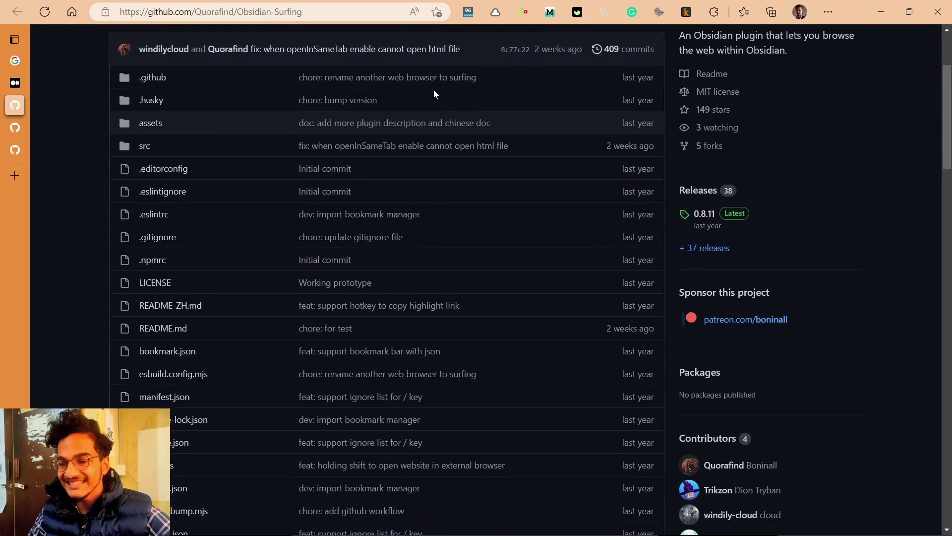
scroll(434, 90, "down", 3)
scroll(433, 91, "down", 1)
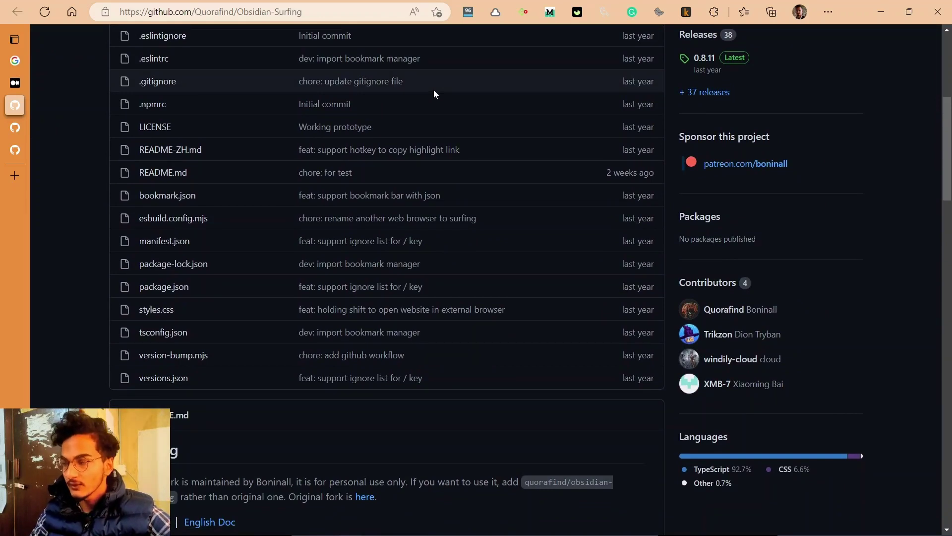
scroll(434, 91, "down", 2)
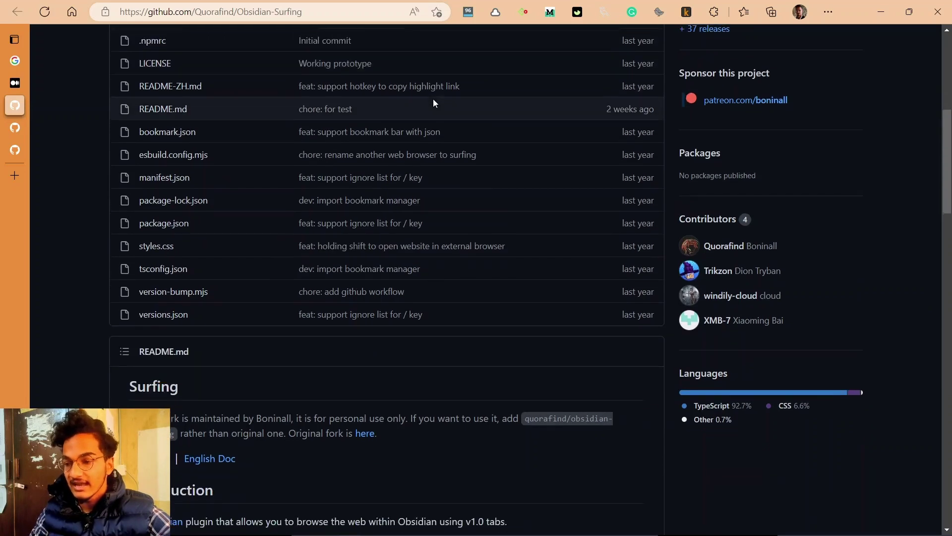
scroll(433, 99, "down", 1)
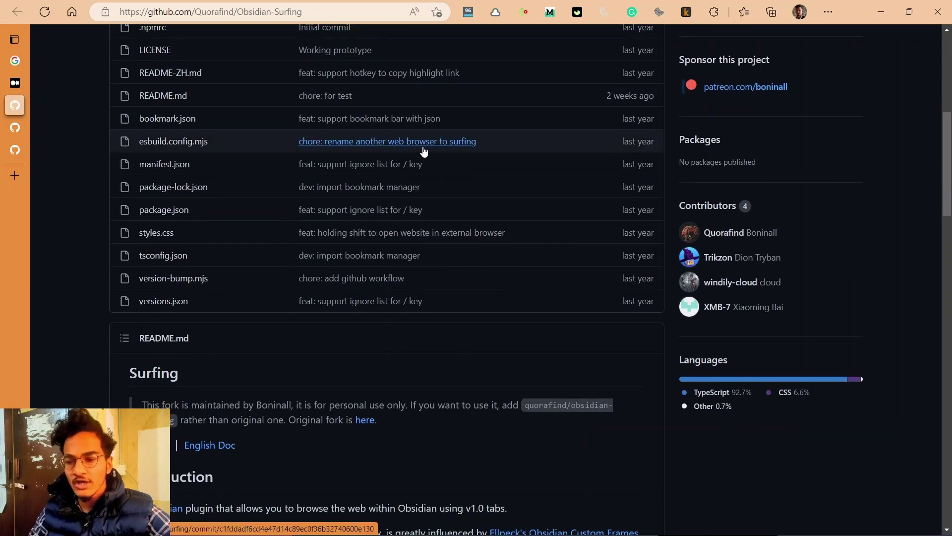
scroll(424, 156, "down", 3)
scroll(426, 172, "down", 2)
scroll(427, 172, "down", 2)
scroll(426, 172, "down", 2)
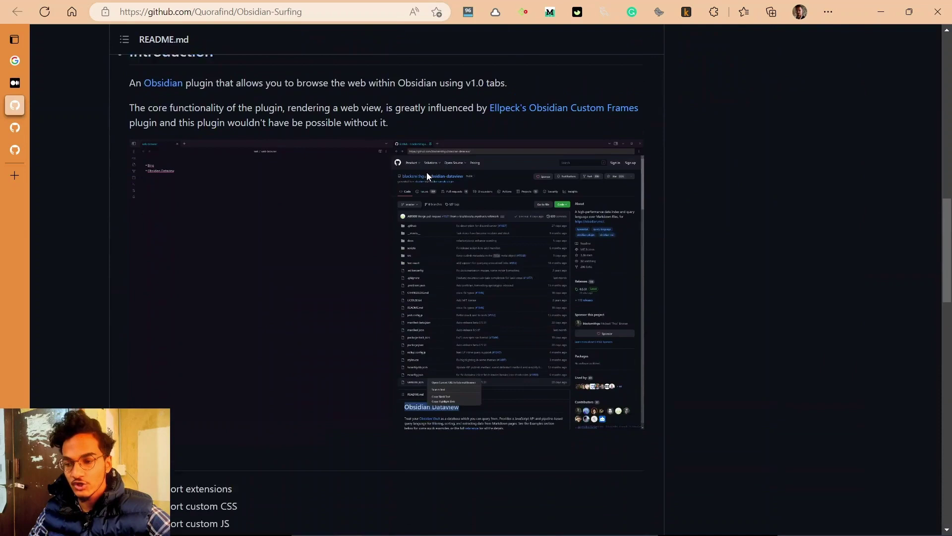
scroll(427, 172, "down", 2)
scroll(426, 176, "down", 2)
scroll(426, 177, "up", 2)
scroll(427, 176, "up", 2)
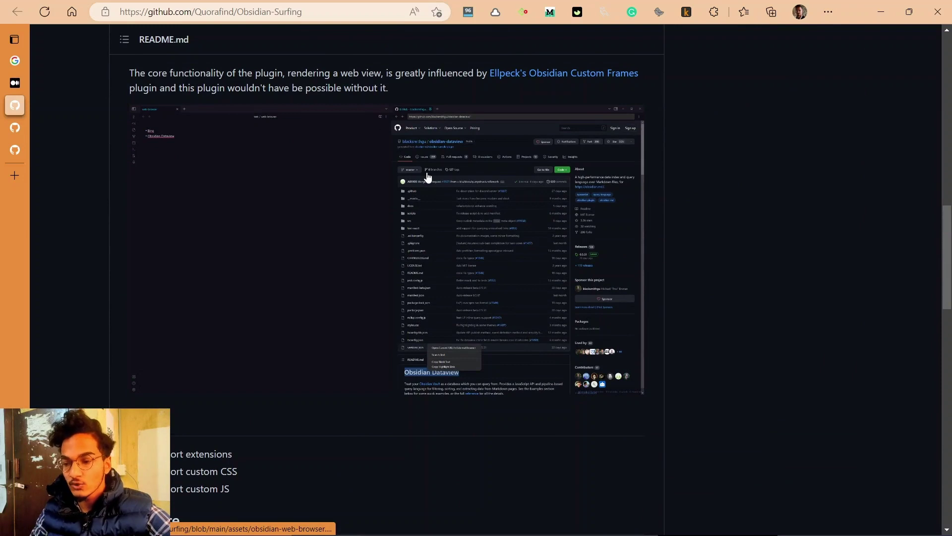
scroll(497, 267, "down", 2)
scroll(489, 294, "down", 1)
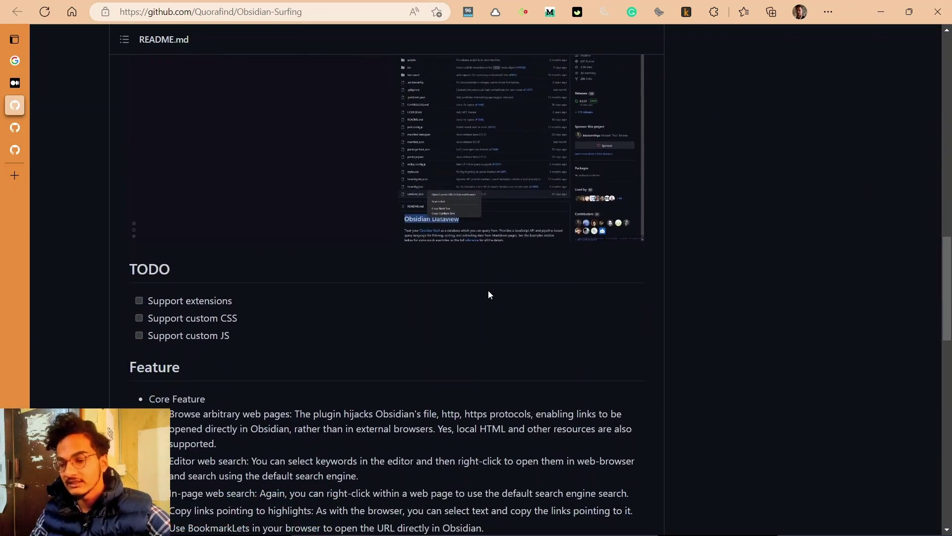
scroll(481, 290, "down", 1)
scroll(482, 291, "down", 1)
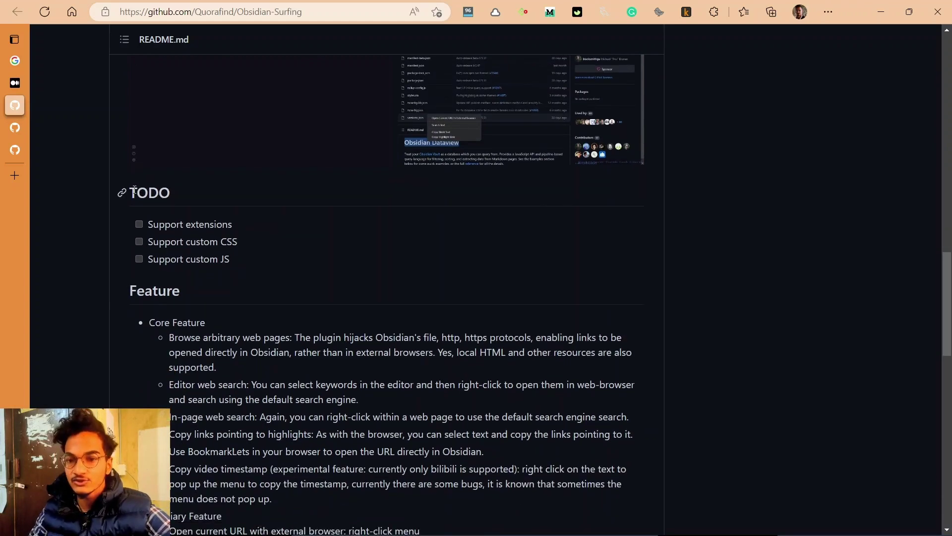
left_click_drag(153, 242, 219, 241)
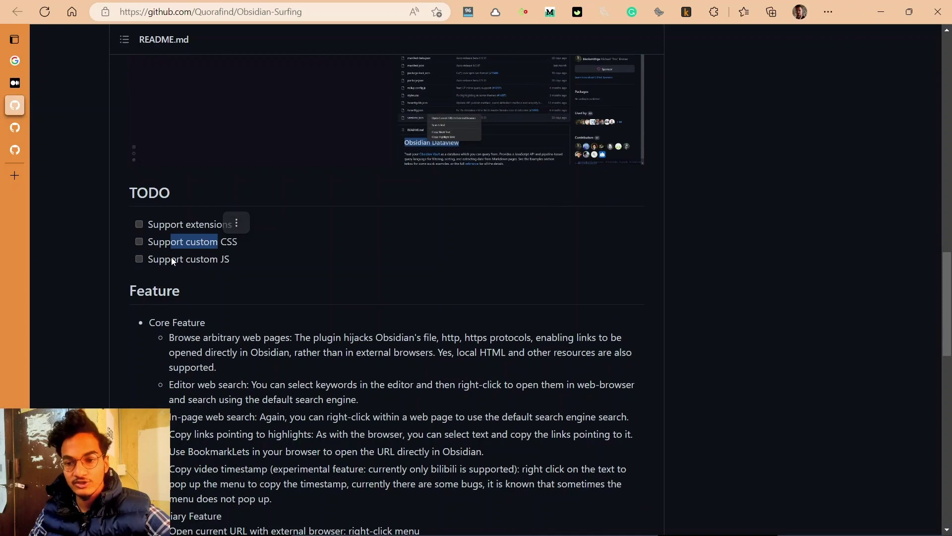
left_click_drag(161, 259, 225, 260)
left_click(234, 308)
scroll(235, 309, "down", 5)
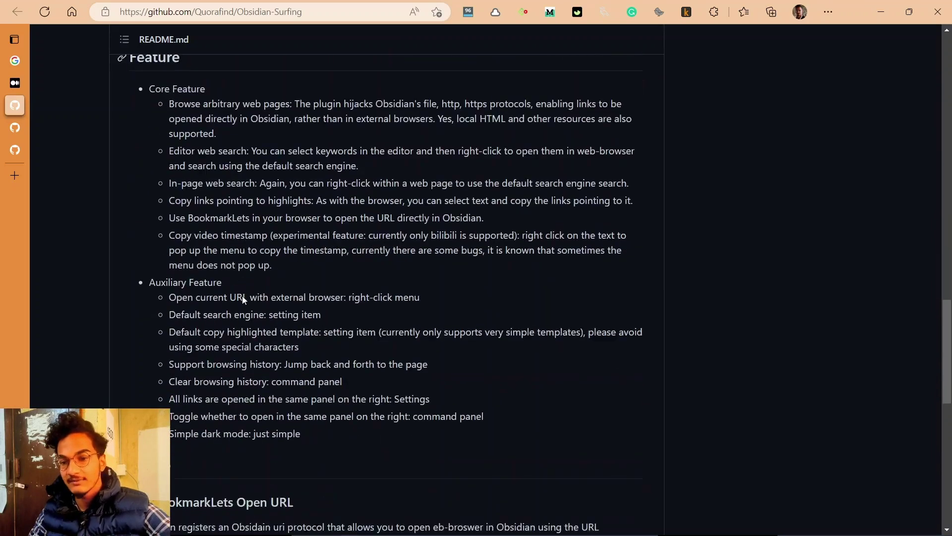
key("Home")
scroll(229, 298, "down", 3)
scroll(230, 297, "down", 2)
scroll(230, 297, "up", 5)
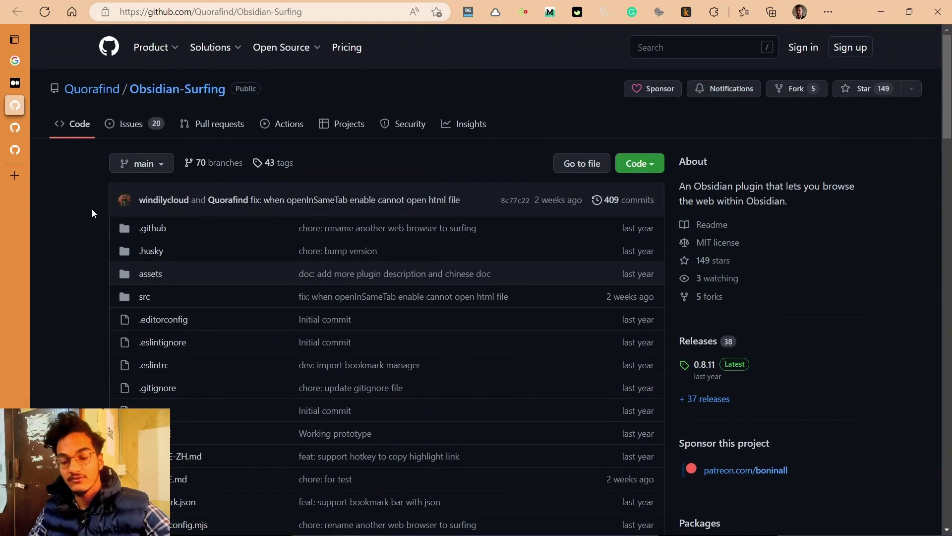
Close the Obsidian-Surfing tab to bring up the obsidian-textgenerator-plugin repository
key("ctrl+w")
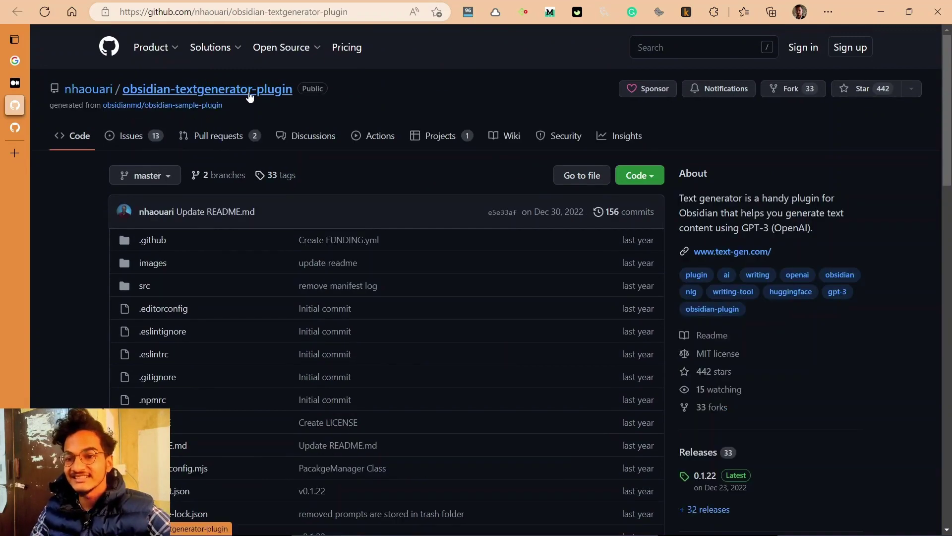
scroll(276, 224, "down", 3)
scroll(277, 224, "down", 3)
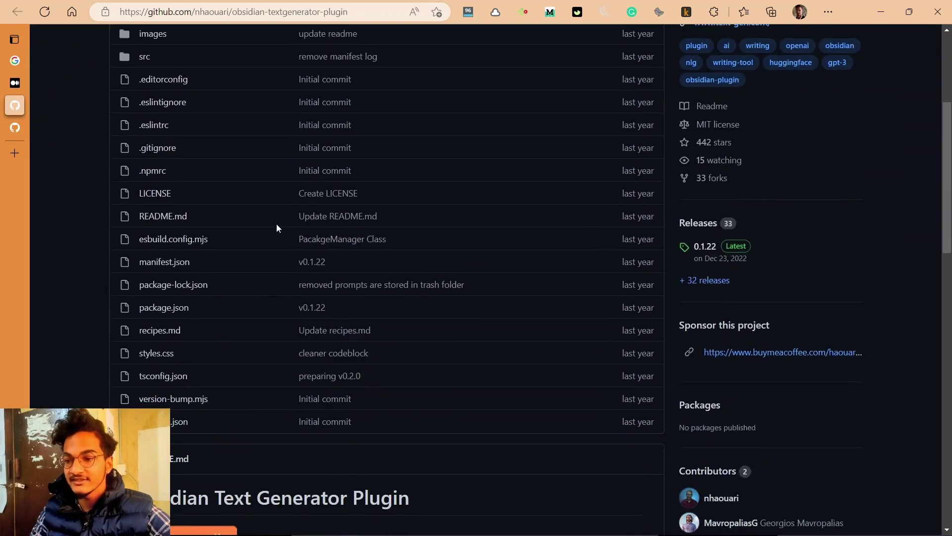
scroll(276, 224, "down", 2)
scroll(276, 224, "down", 2)
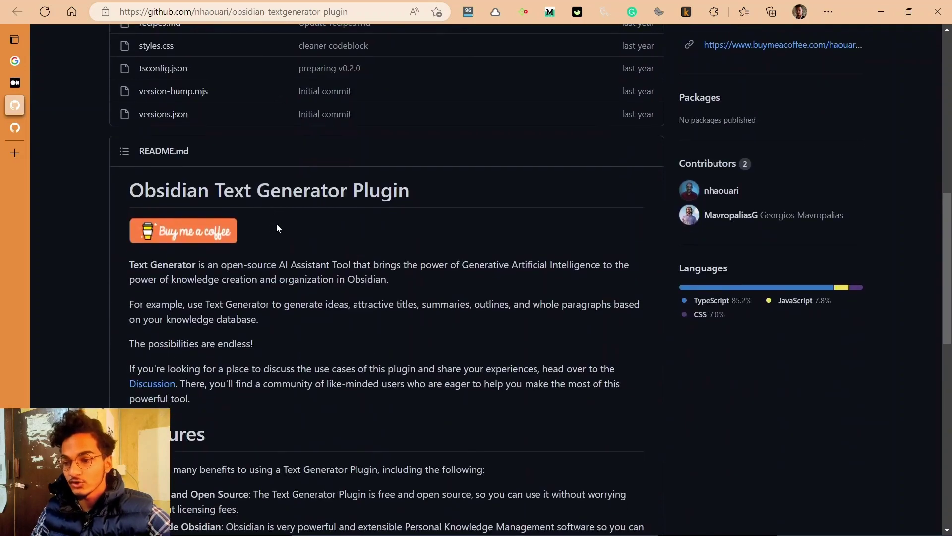
scroll(288, 247, "down", 1)
scroll(287, 252, "down", 1)
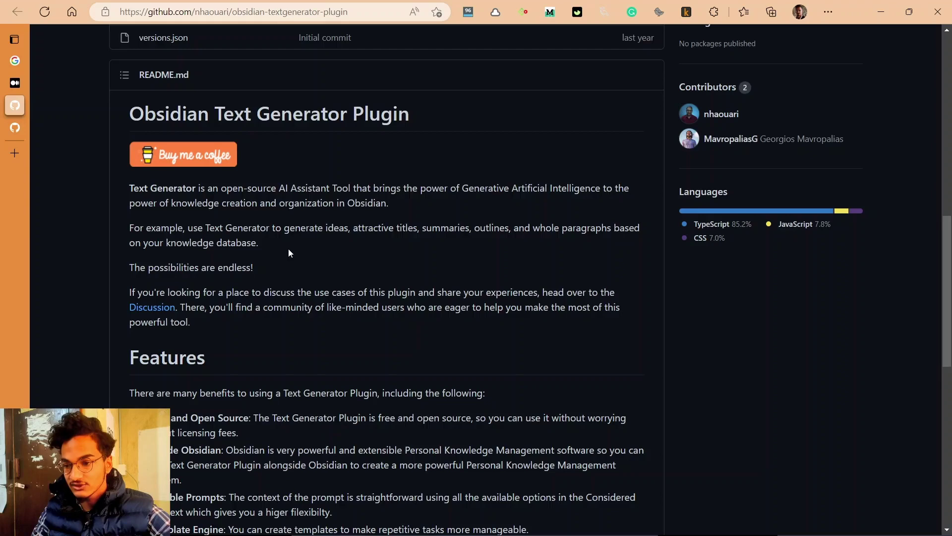
scroll(288, 249, "down", 3)
scroll(288, 249, "down", 2)
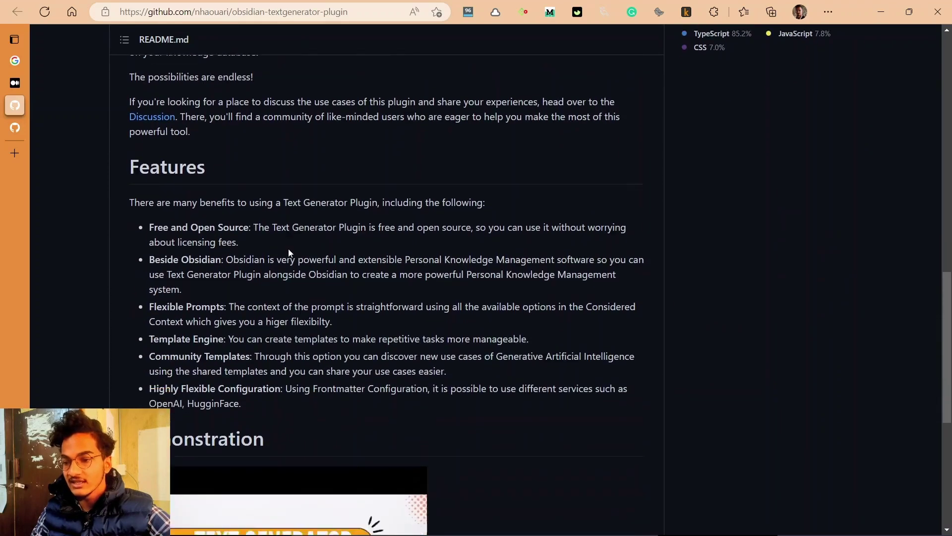
scroll(288, 248, "down", 1)
scroll(288, 249, "down", 2)
scroll(288, 248, "down", 1)
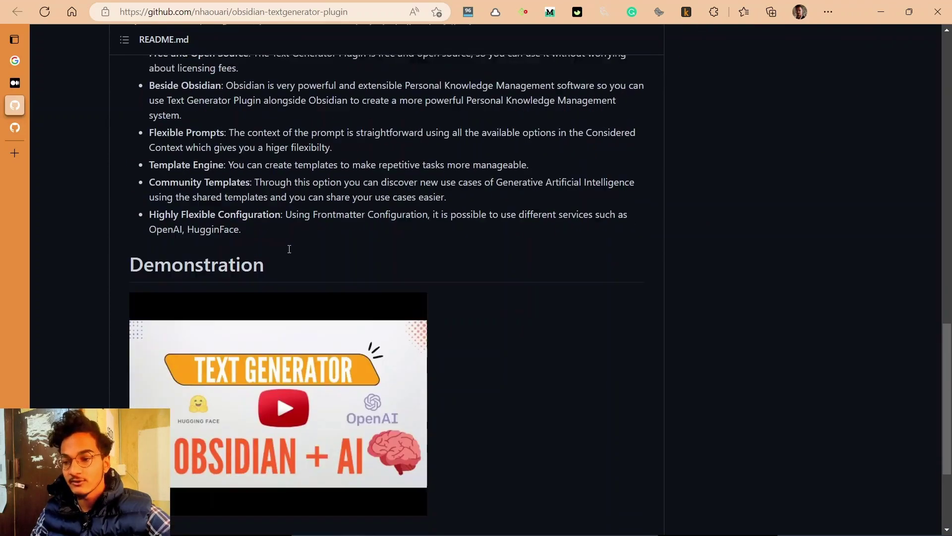
scroll(289, 249, "down", 1)
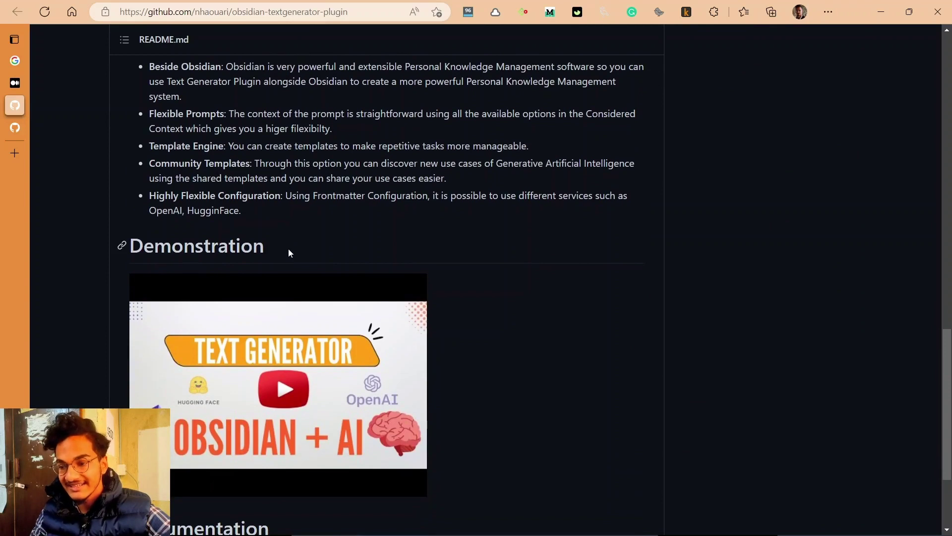
scroll(289, 252, "down", 3)
scroll(289, 253, "down", 1)
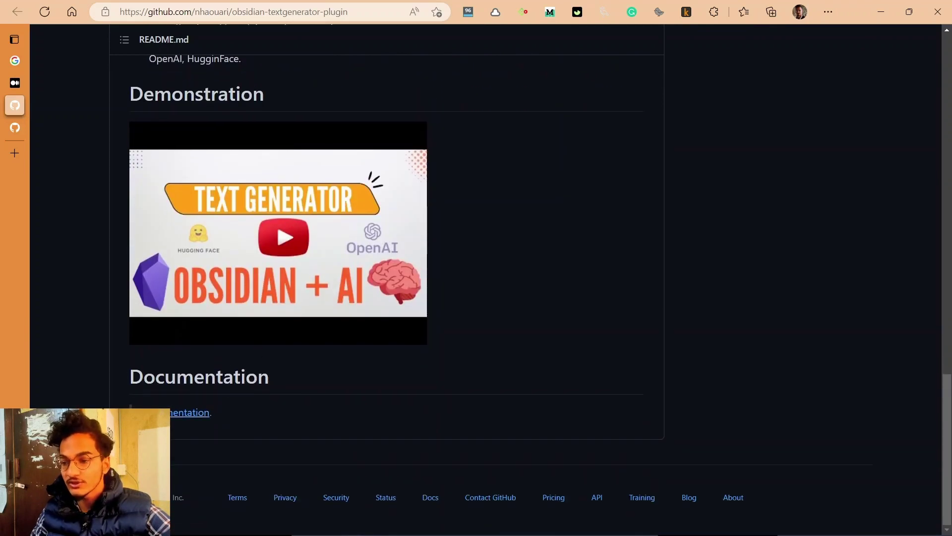
Open the Text Generator documentation website and highlight its possibilities line
left_click(180, 411)
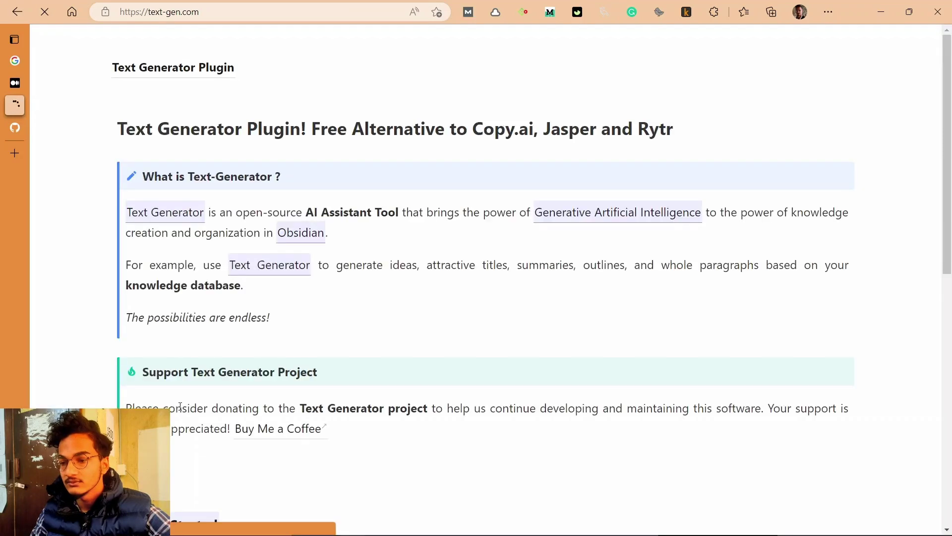
scroll(238, 342, "down", 10)
scroll(238, 342, "down", 3)
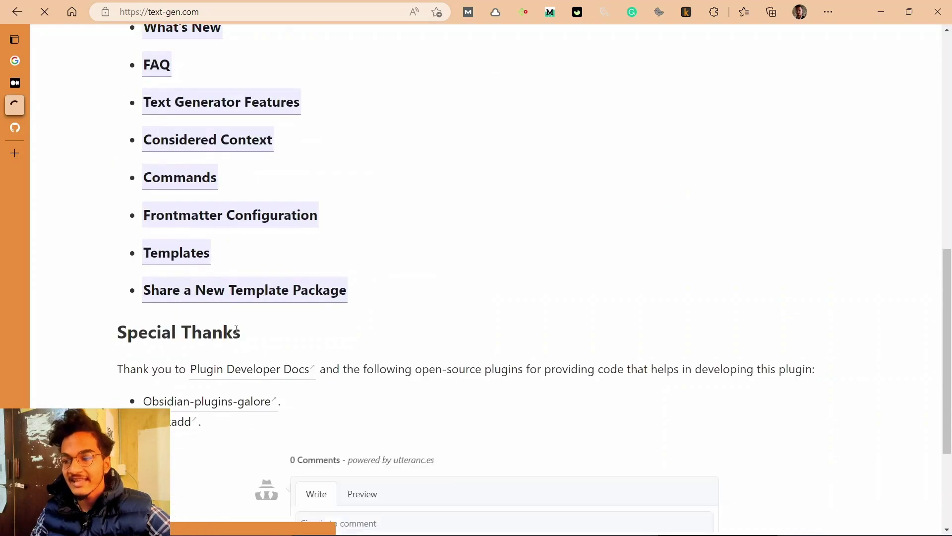
scroll(264, 246, "up", 3)
scroll(264, 246, "up", 3)
scroll(263, 246, "up", 3)
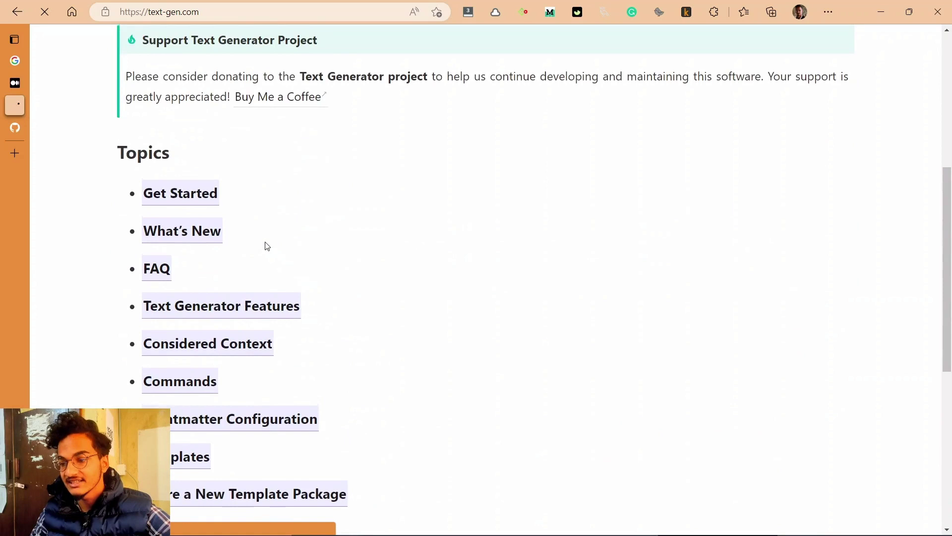
scroll(266, 245, "up", 4)
scroll(266, 246, "up", 3)
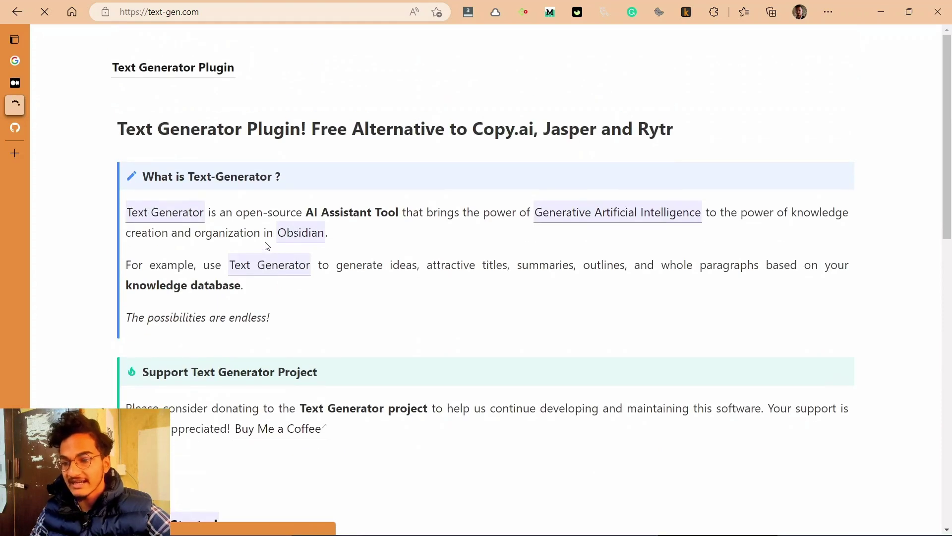
scroll(266, 246, "down", 1)
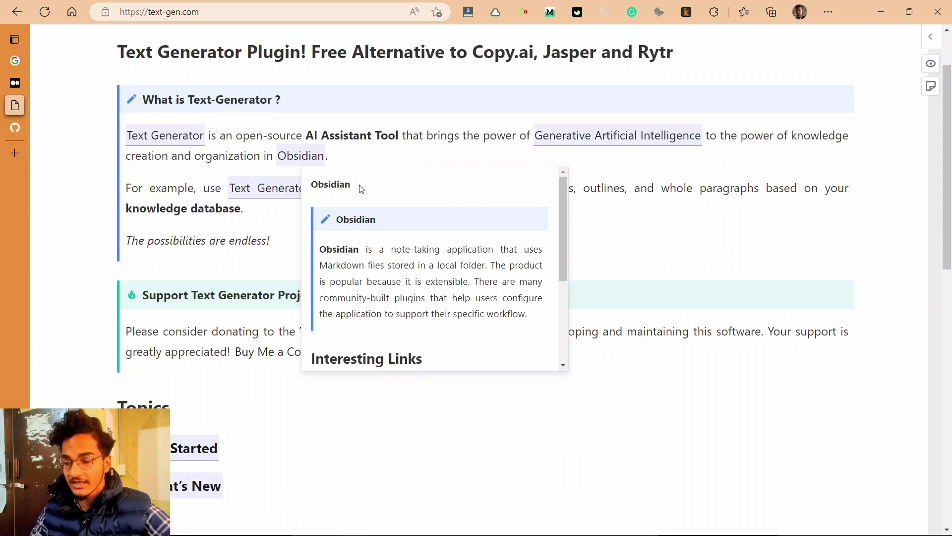
left_click_drag(154, 240, 246, 241)
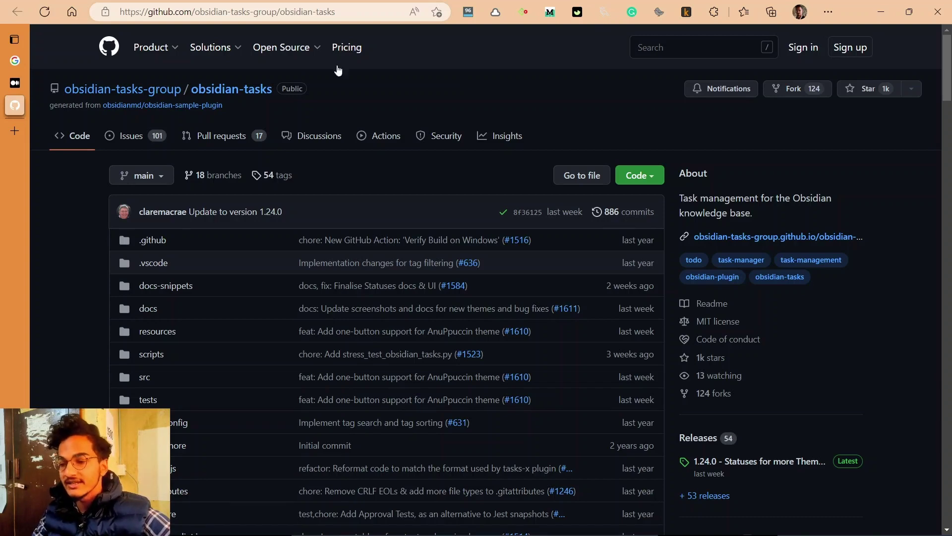
scroll(339, 71, "down", 10)
scroll(335, 236, "down", 5)
scroll(336, 237, "down", 5)
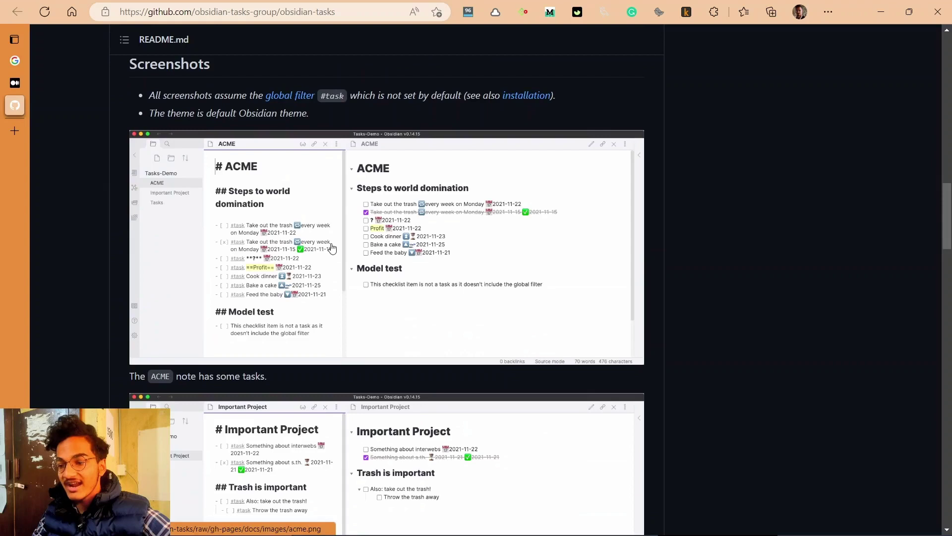
scroll(335, 237, "down", 3)
scroll(332, 248, "down", 3)
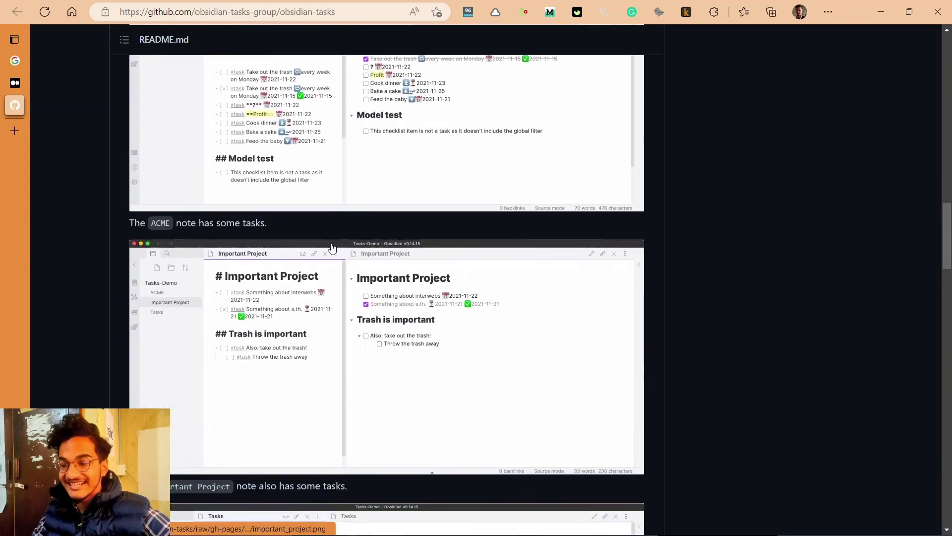
scroll(333, 248, "down", 3)
scroll(332, 248, "down", 2)
scroll(333, 248, "down", 8)
left_click_drag(181, 78, 479, 81)
Clear the old highlight and highlight the obsidian-tasks installation steps intro line
left_click(364, 108)
scroll(340, 121, "down", 1)
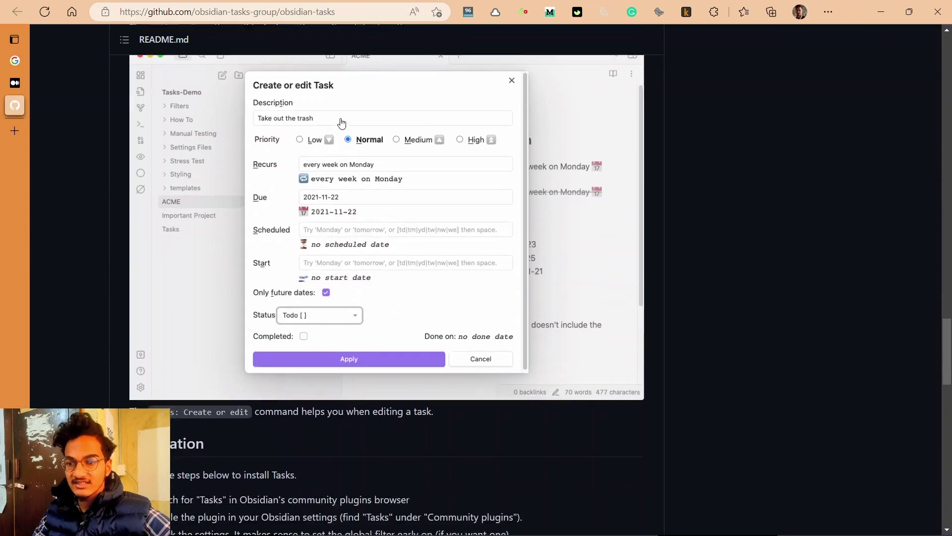
scroll(341, 121, "down", 3)
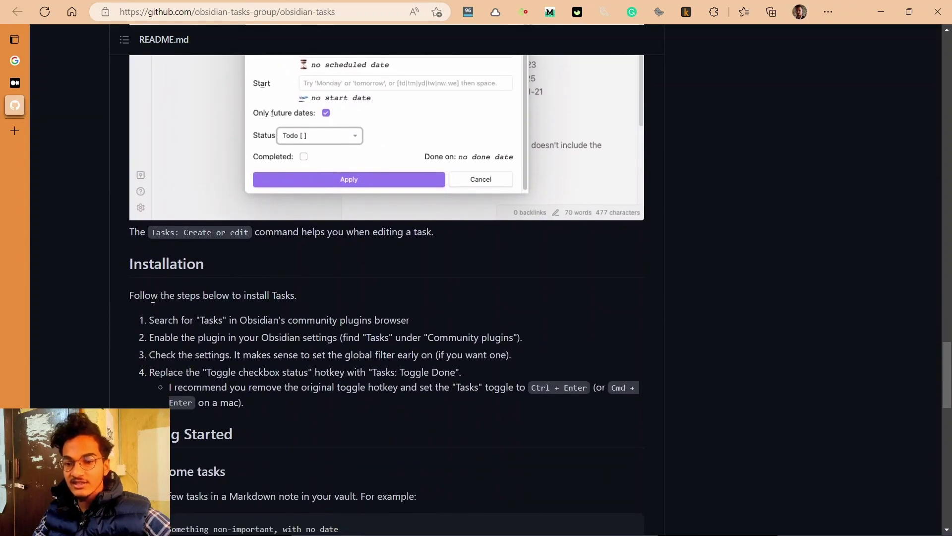
left_click_drag(152, 297, 283, 298)
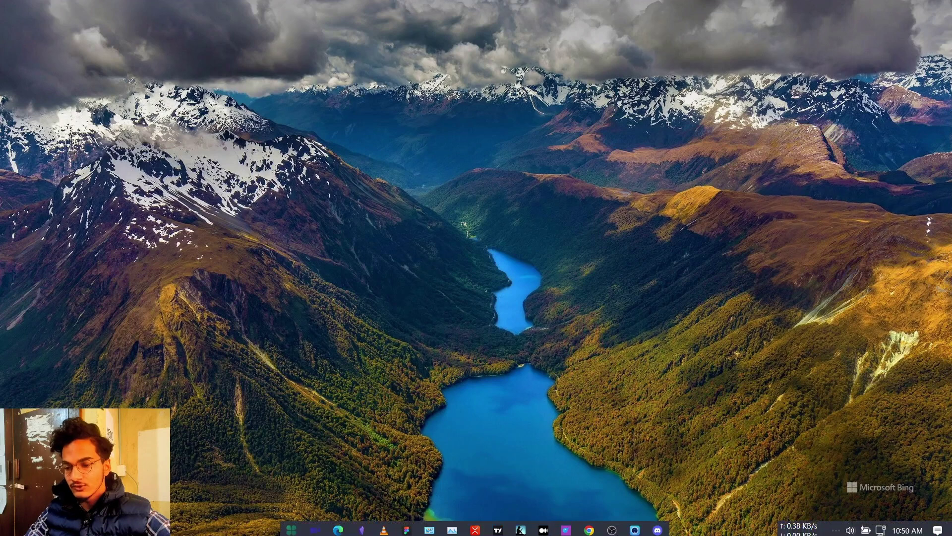
Launch Discord from the taskbar icon
left_click(658, 527)
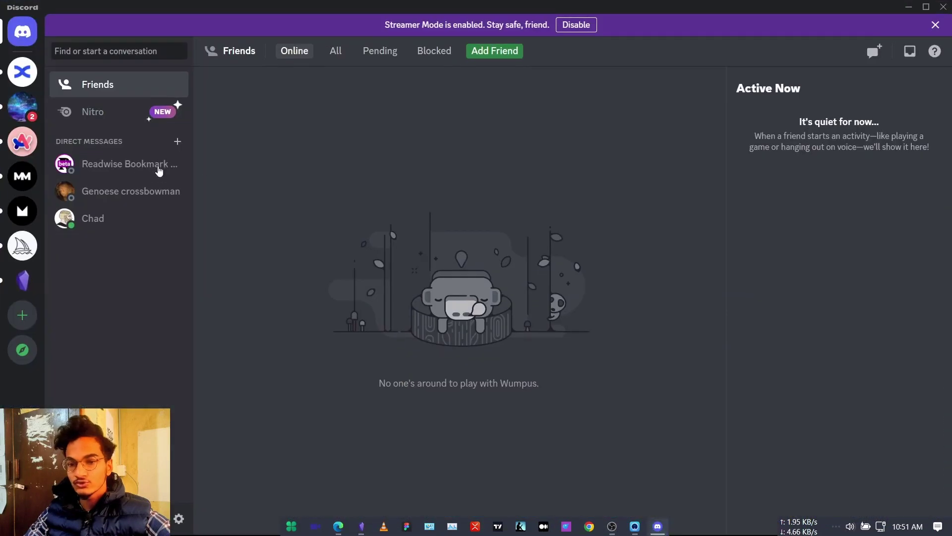